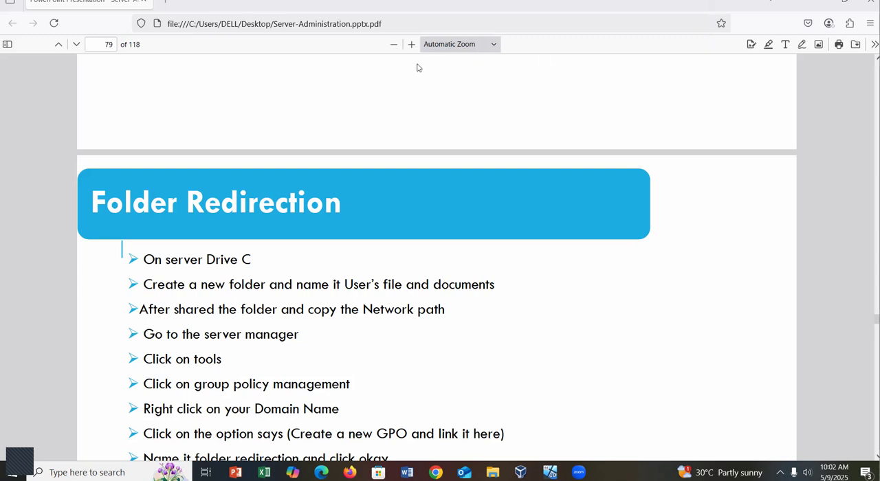
Sign in to the server2-2016 virtual machine with the administrator account password and dismiss the Shutdown Event Tracker.
scroll(377, 165, "down", 3)
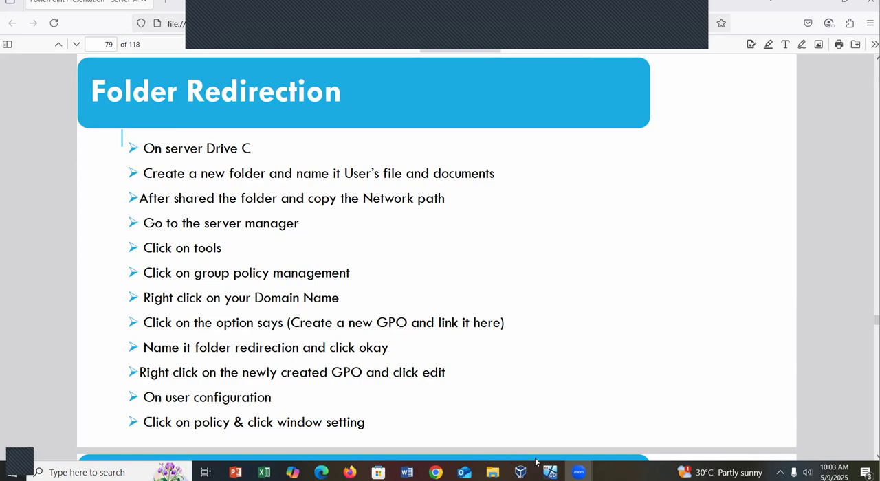
mouse_move(551, 472)
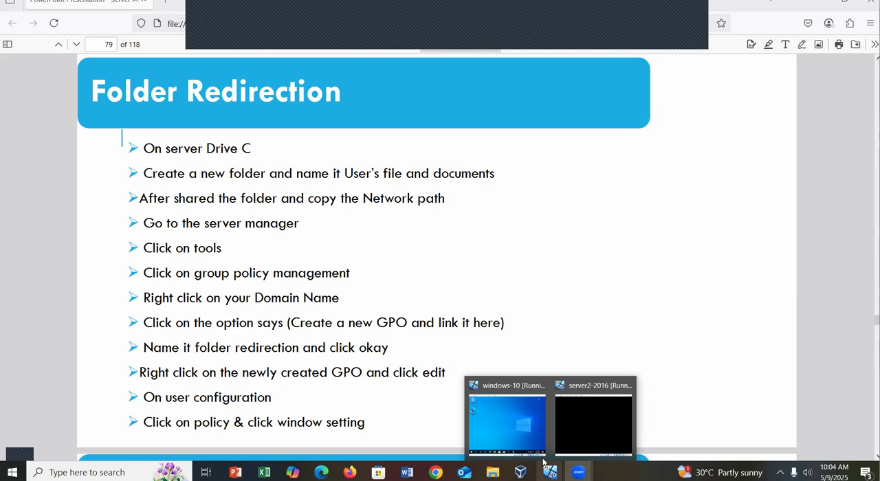
left_click(597, 421)
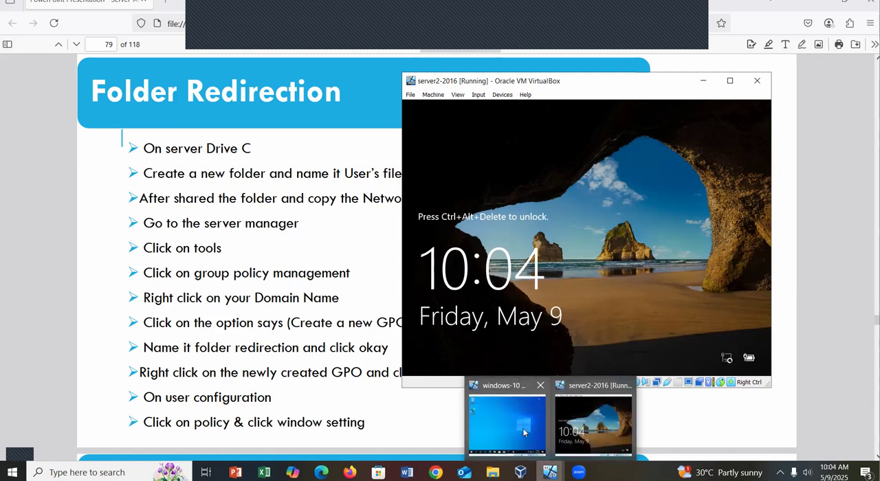
left_click(525, 431)
left_click(554, 297)
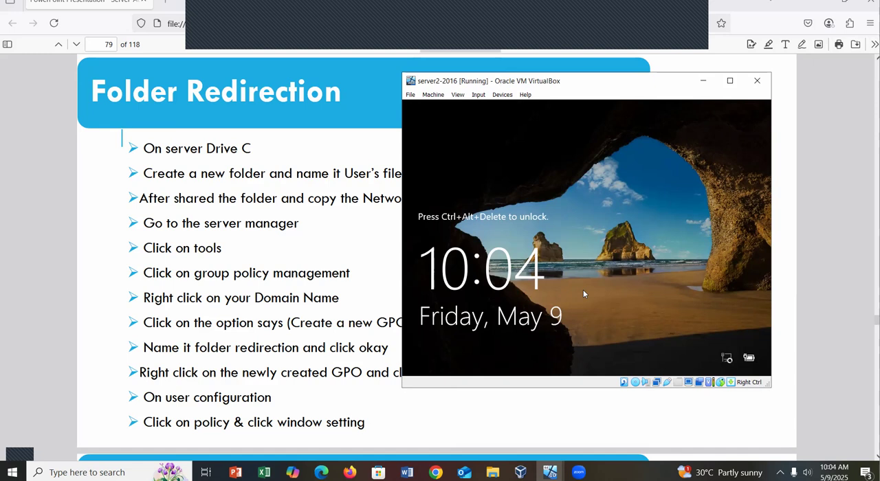
key("ctrl+Delete")
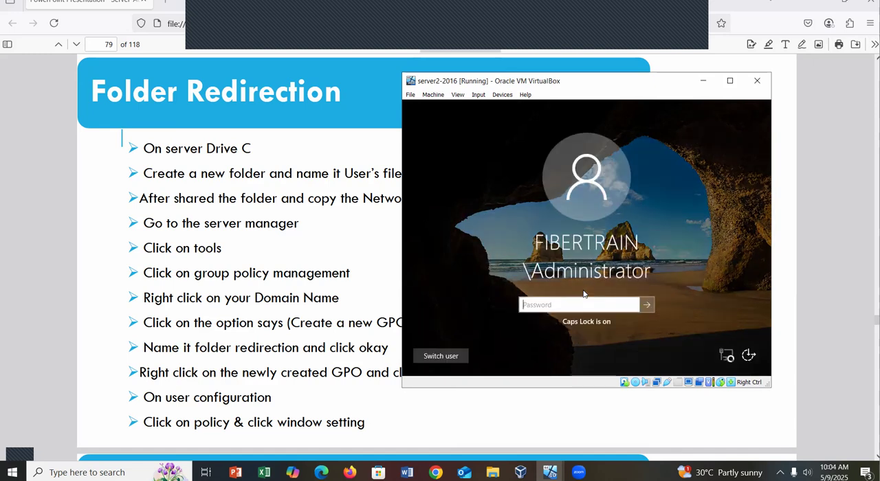
type("*************")
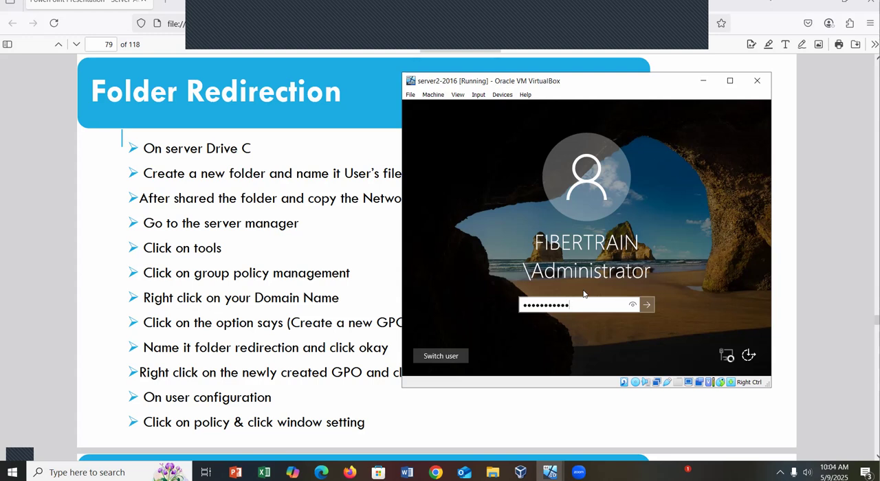
key("Return")
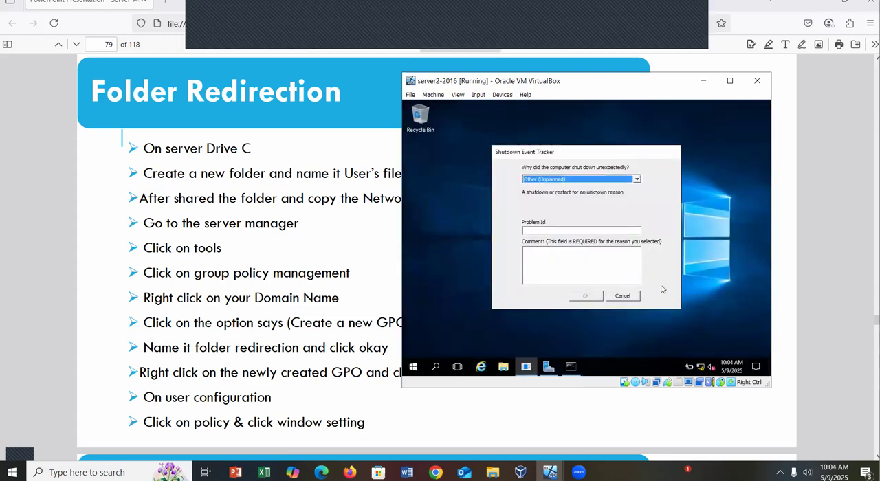
left_click(627, 296)
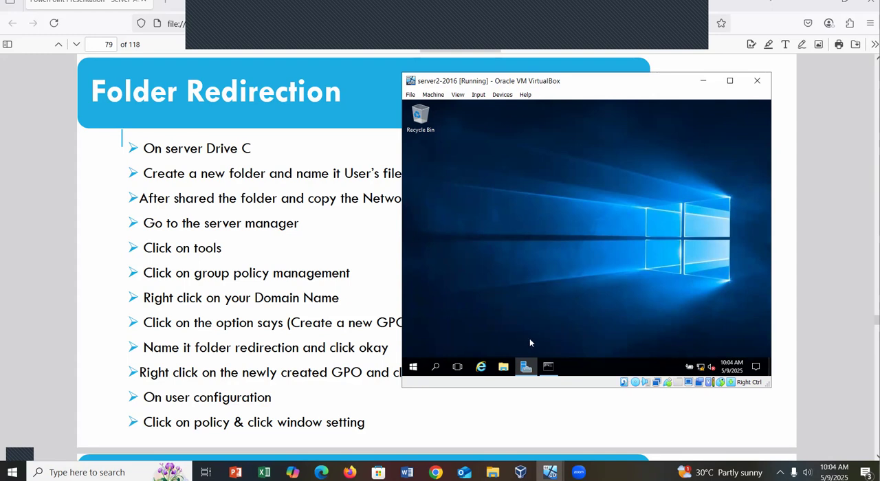
Open Local Disk (C:) in File Explorer on the server.
left_click(504, 366)
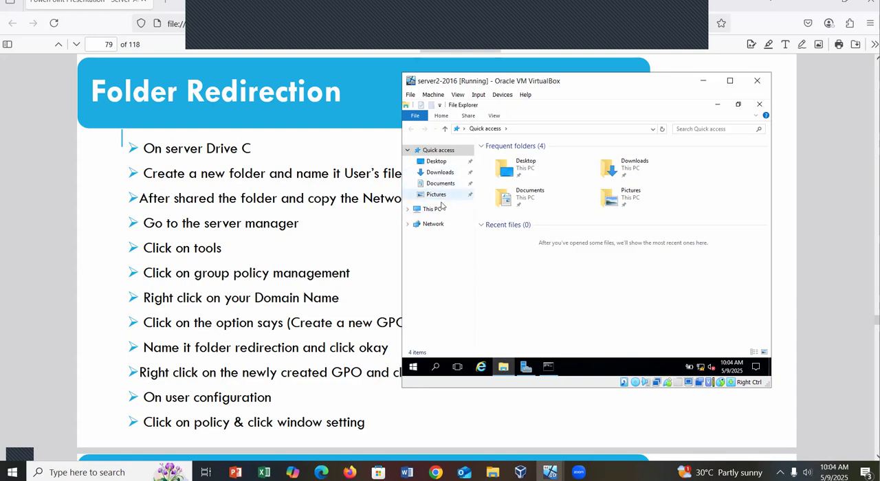
left_click(433, 209)
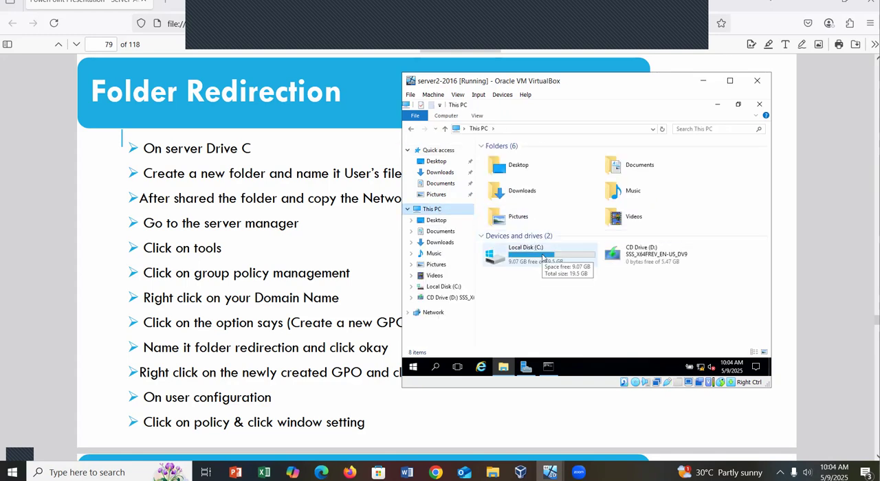
left_click(542, 257)
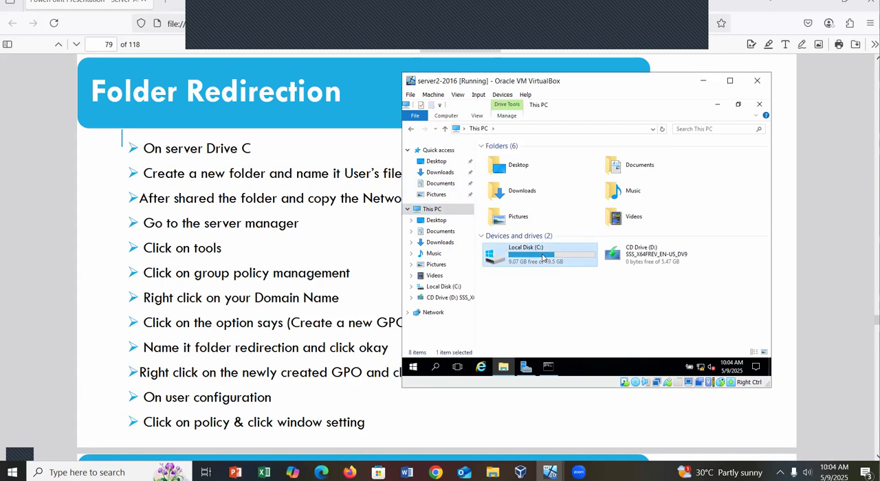
double_click(543, 257)
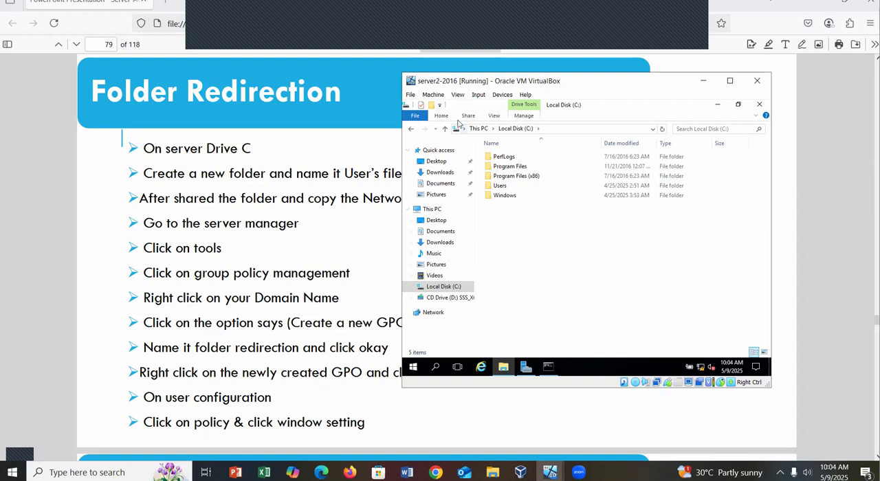
Create a new folder named "Users Files and Document" on the server's Local Disk (C:).
left_click(703, 84)
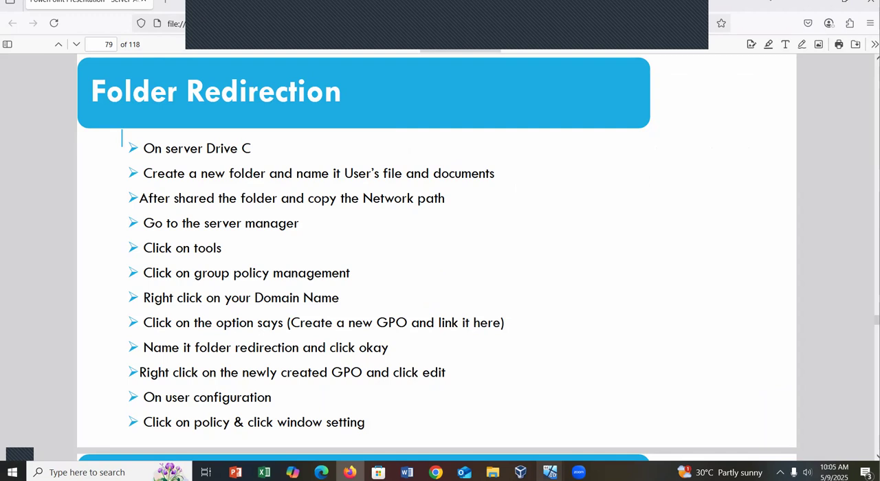
mouse_move(550, 473)
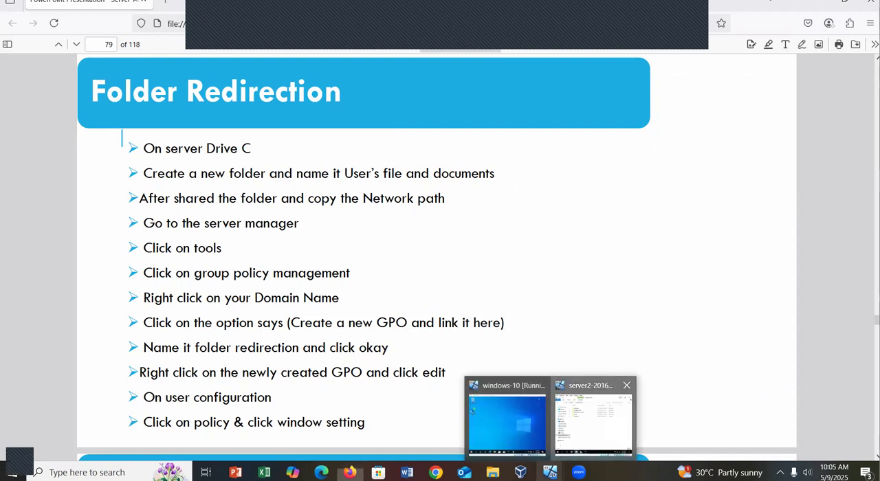
left_click(593, 421)
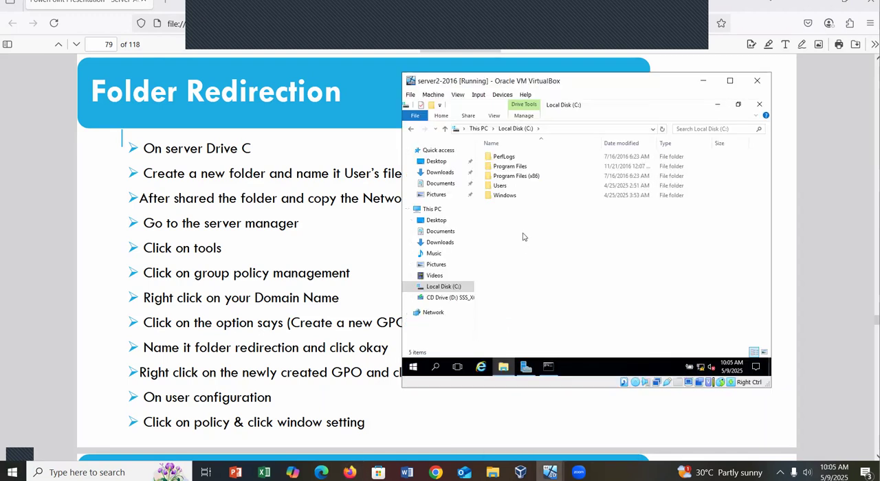
right_click(570, 256)
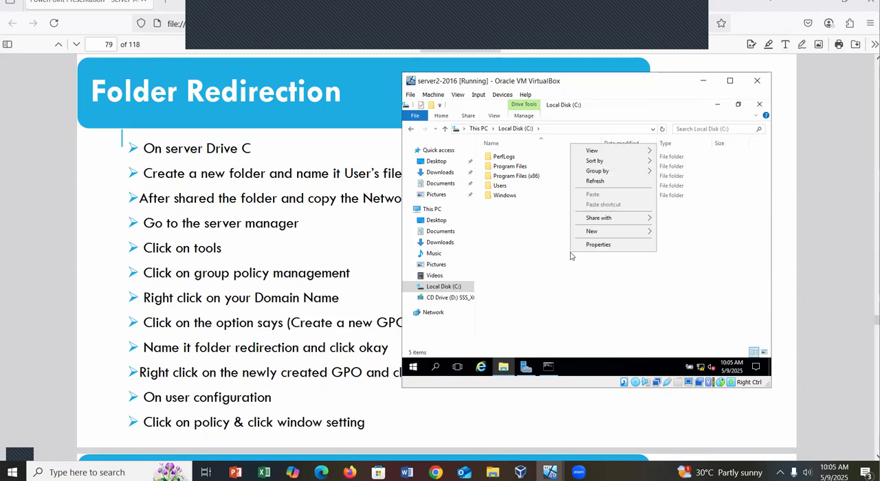
mouse_move(600, 238)
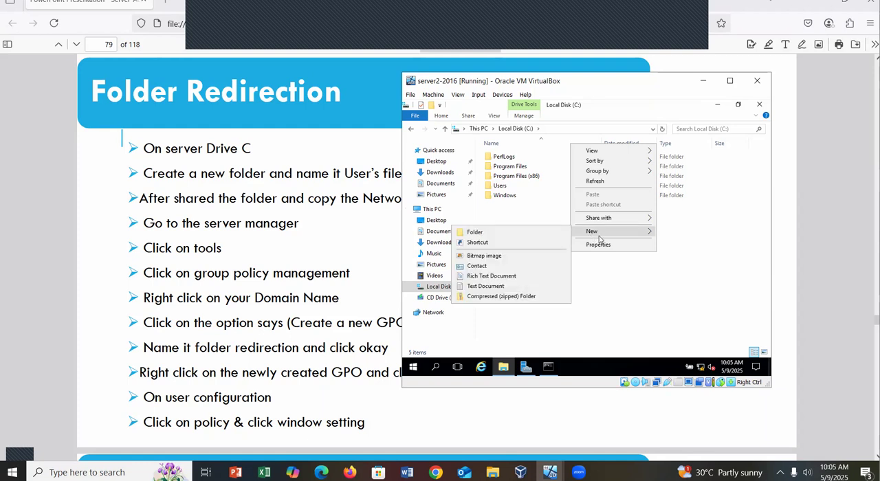
left_click(518, 233)
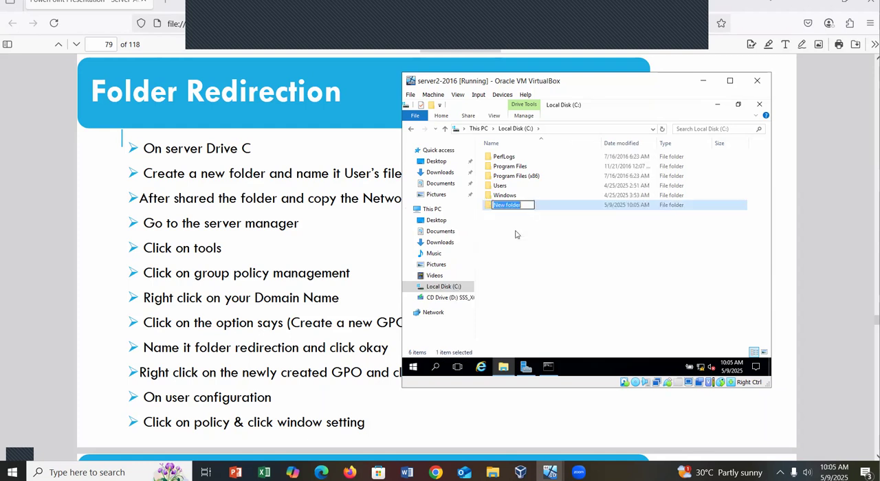
key("BackSpace")
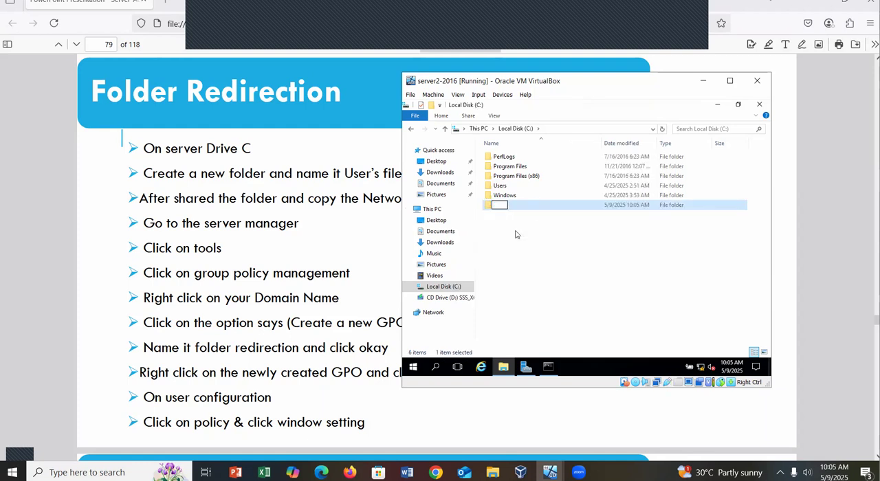
type("USRE")
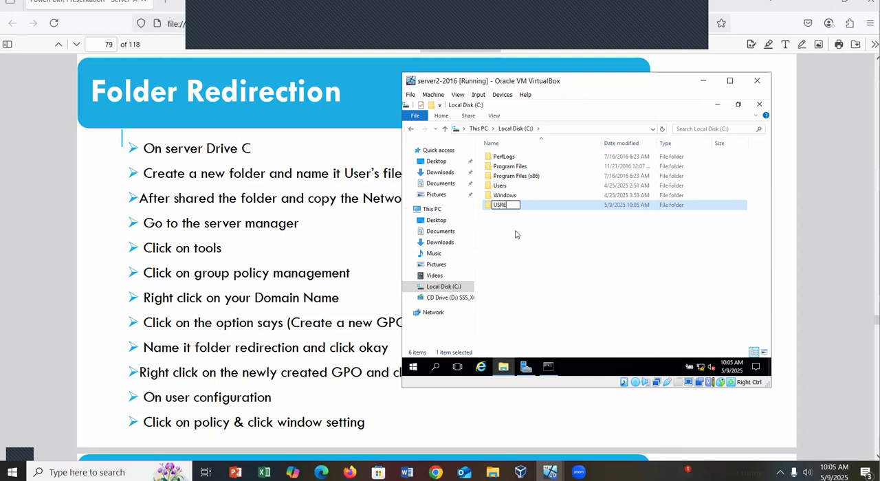
key("BackSpace")
key("BackSpace")
key("BackSpace")
type("sers Files")
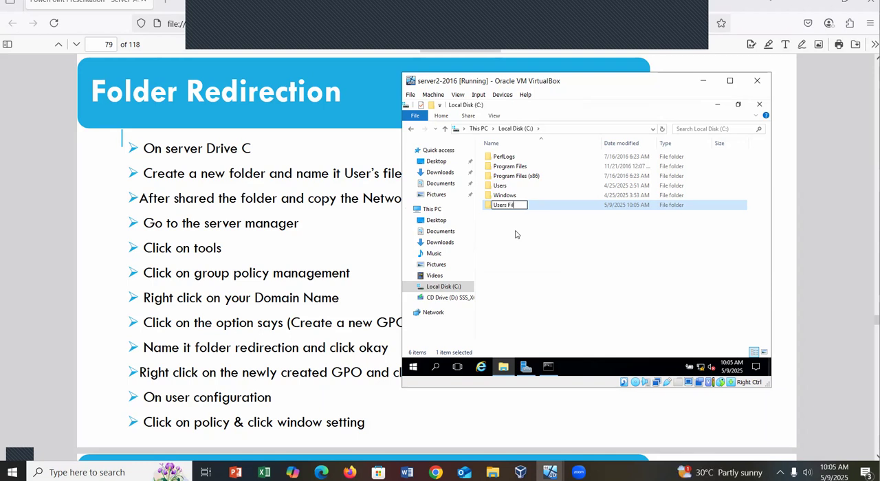
type("and Do")
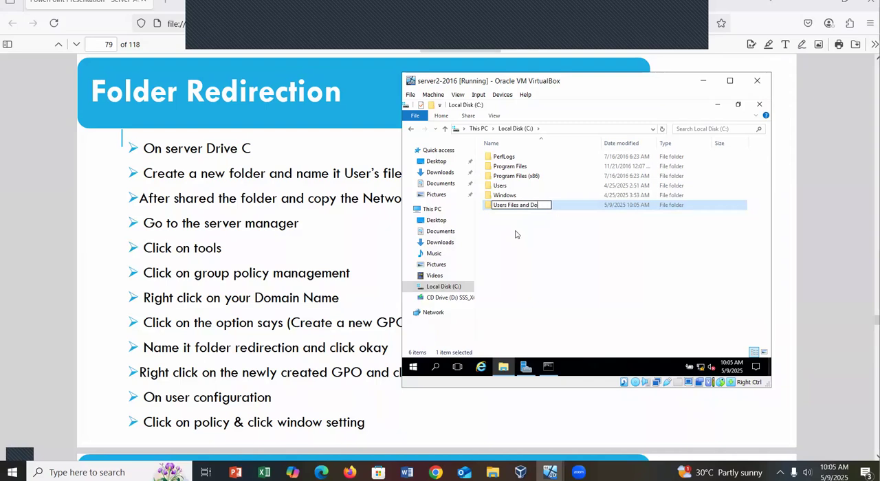
type("cument")
key("Return")
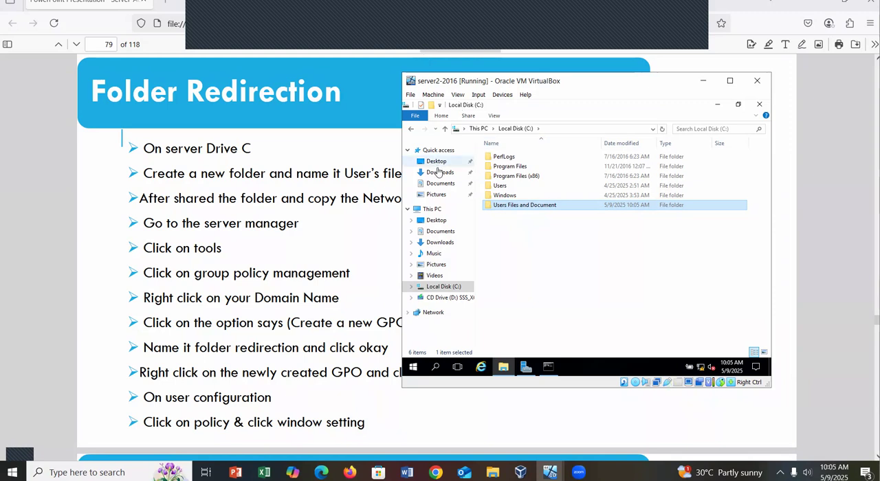
Turn on sharing for the Users Files and Document folder in its Advanced Sharing properties.
left_click(702, 81)
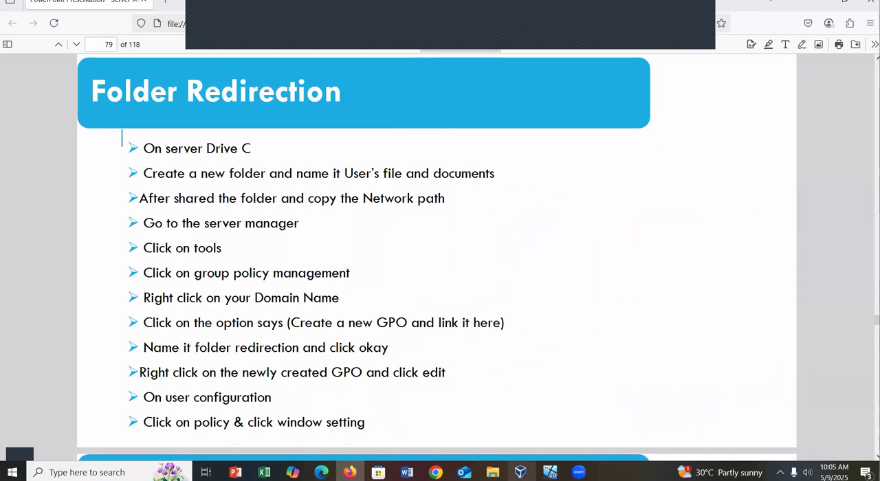
mouse_move(520, 472)
mouse_move(549, 473)
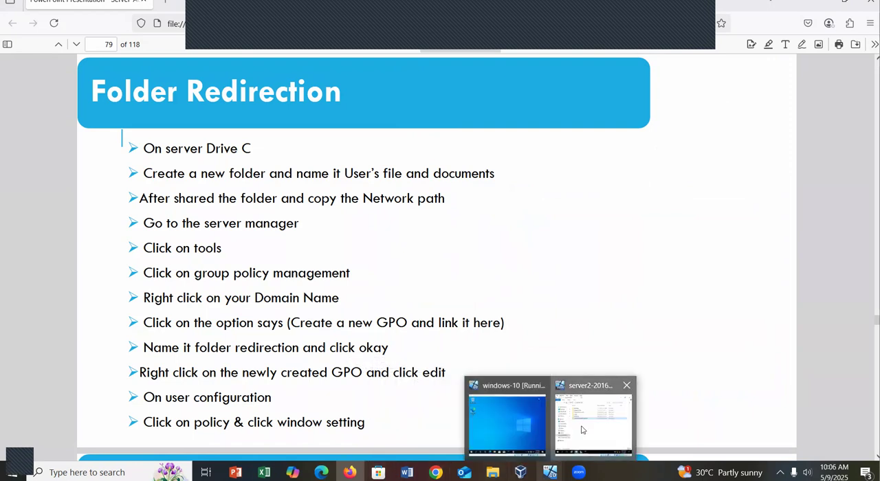
left_click(594, 421)
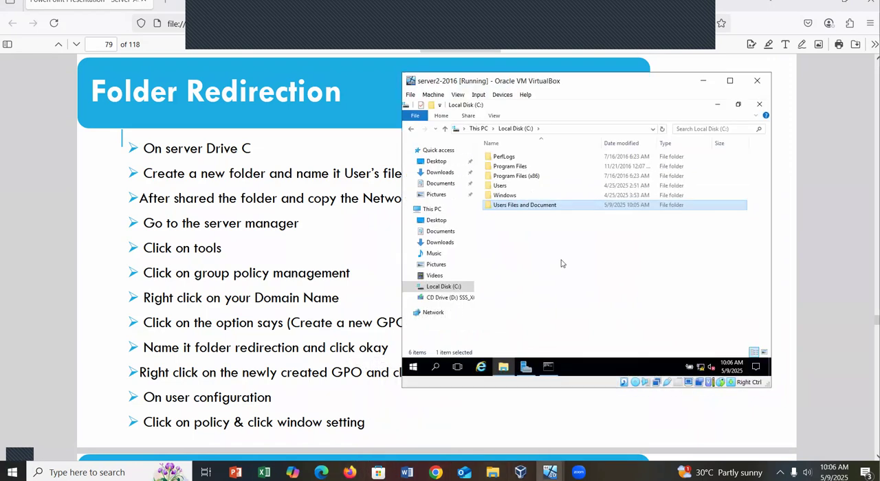
right_click(547, 206)
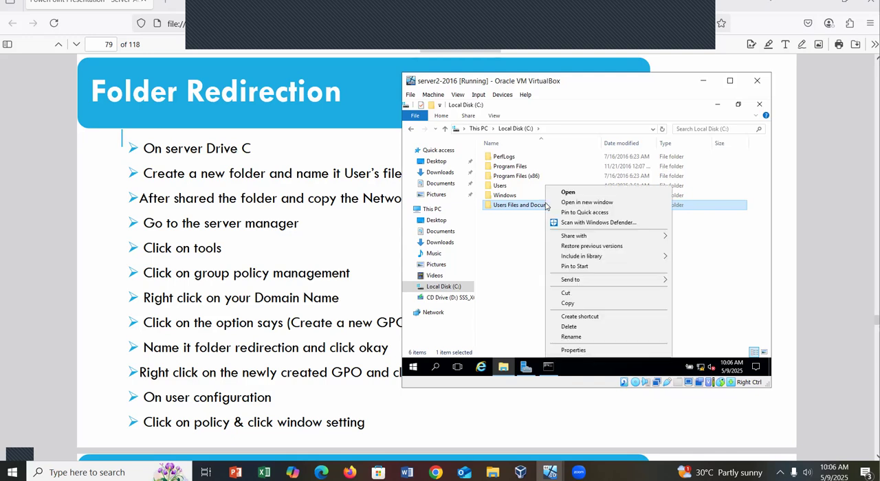
left_click(573, 351)
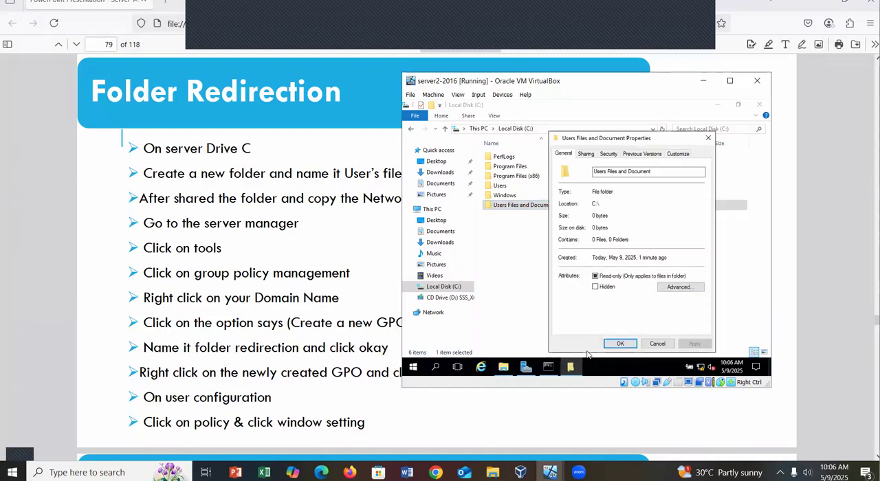
left_click(588, 156)
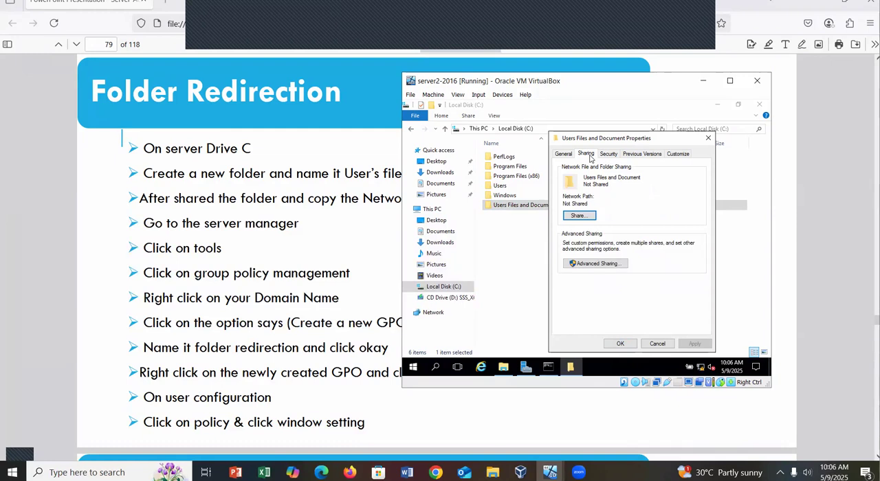
left_click(596, 266)
left_click(563, 170)
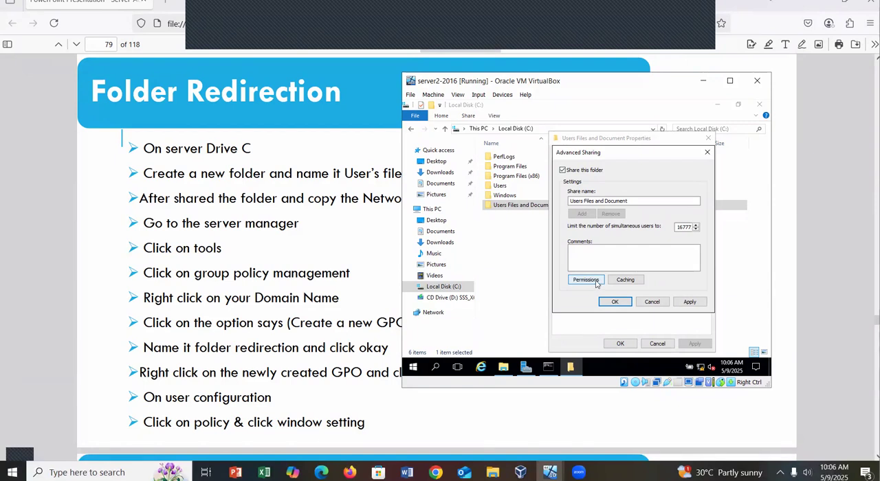
Allow Everyone Full Control in the share permissions of Users Files and Document, and apply the sharing settings.
left_click(586, 280)
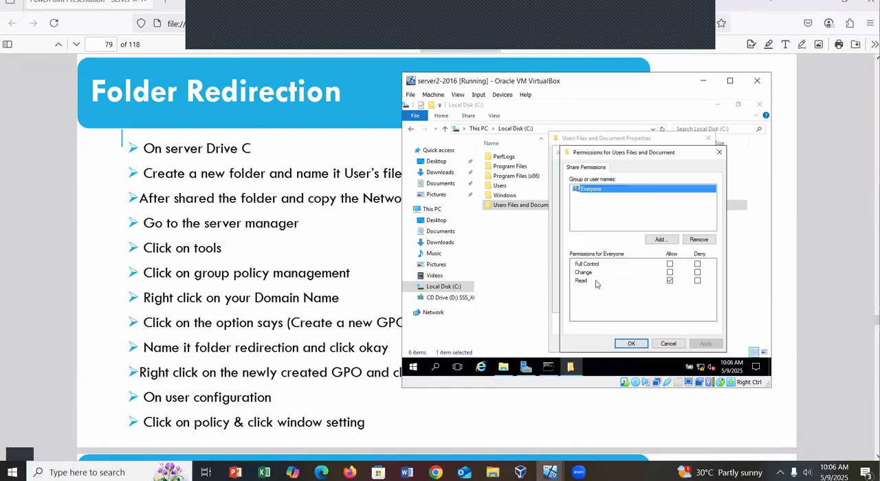
left_click(669, 265)
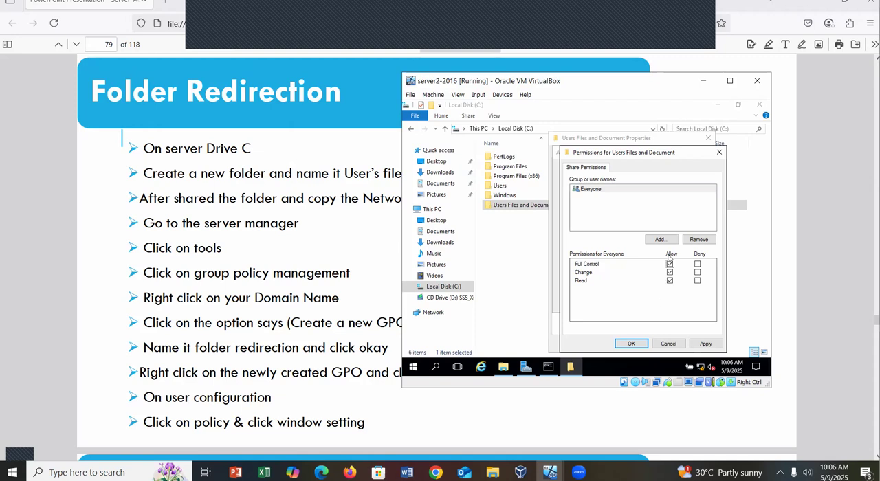
left_click(707, 344)
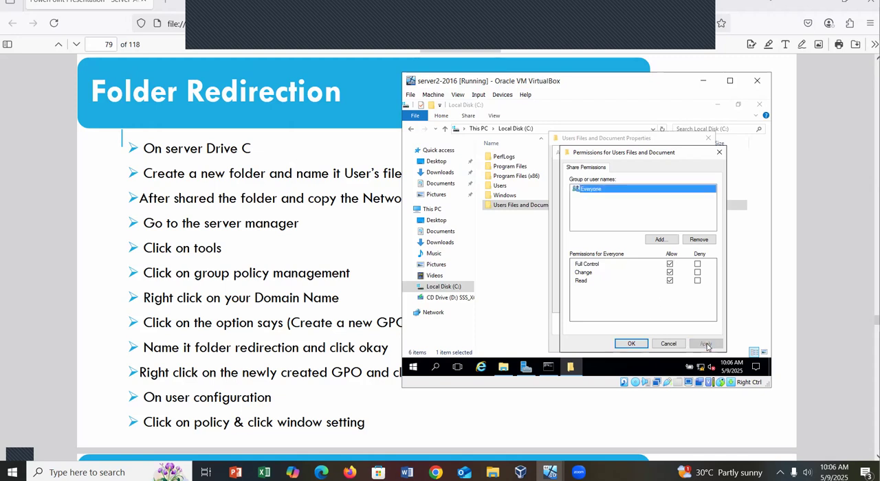
left_click(630, 345)
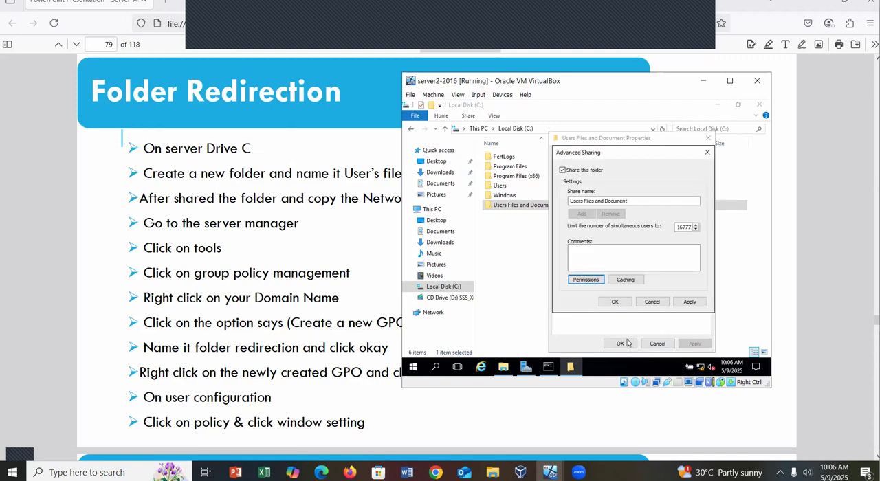
left_click(690, 303)
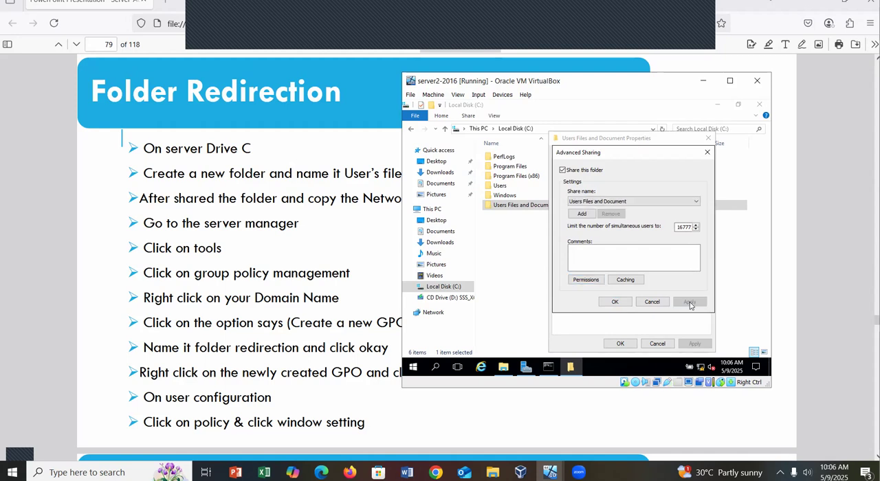
Accept the Advanced Sharing settings and copy the network path of the Users Files and Document folder.
left_click(615, 303)
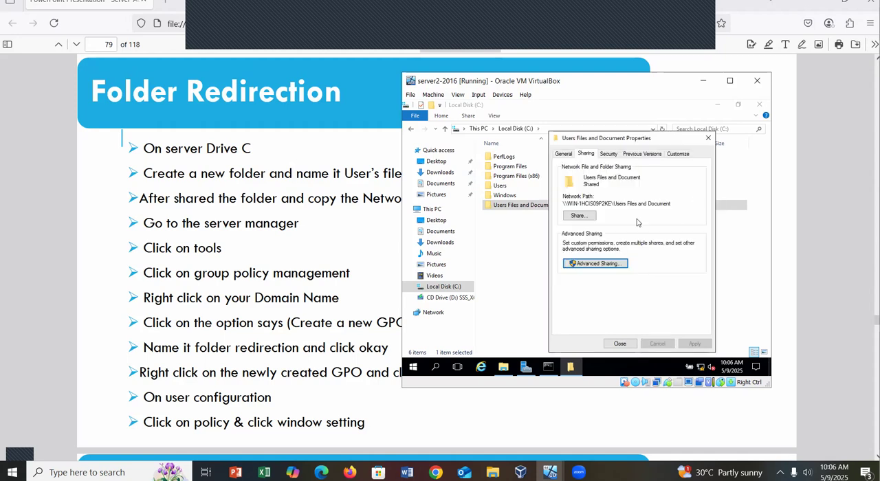
left_click_drag(672, 204, 560, 203)
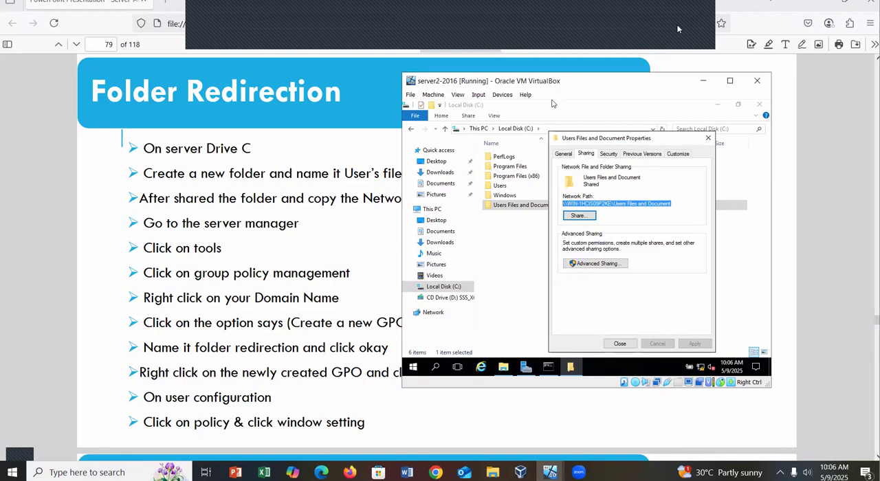
left_click(690, 47)
left_click(774, 50)
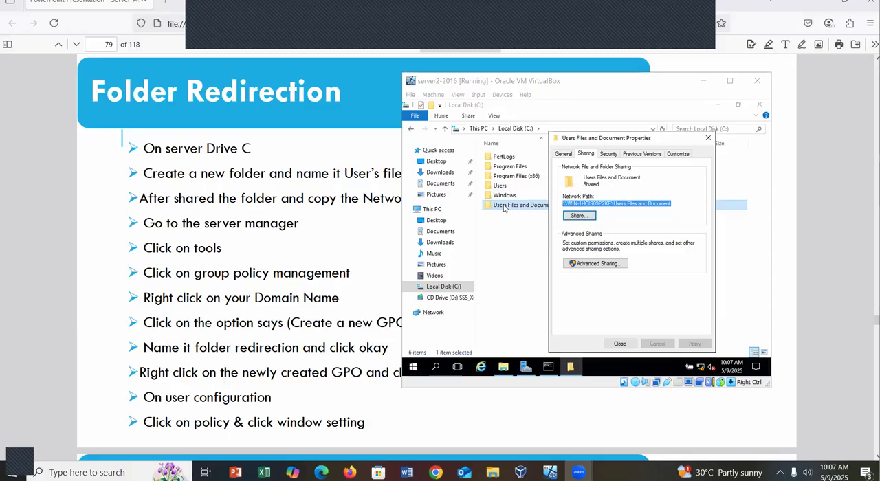
left_click(603, 205)
right_click(602, 204)
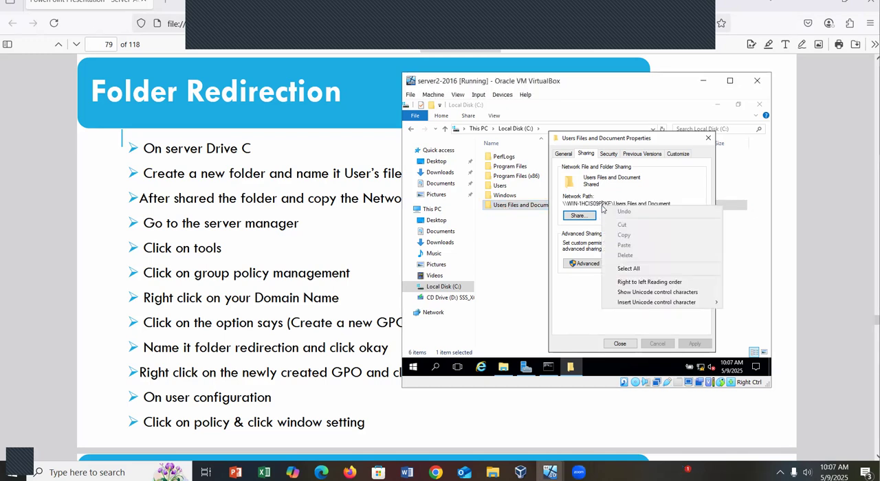
left_click(670, 204)
left_click_drag(671, 204, 557, 201)
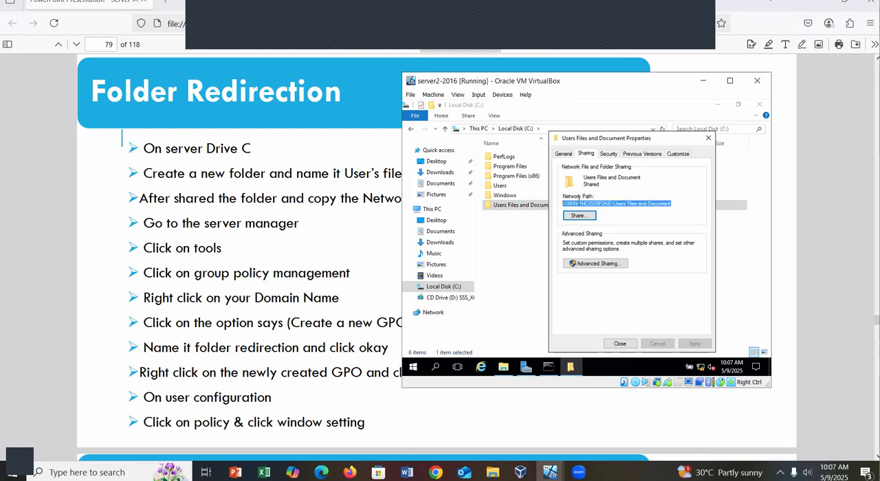
right_click(578, 204)
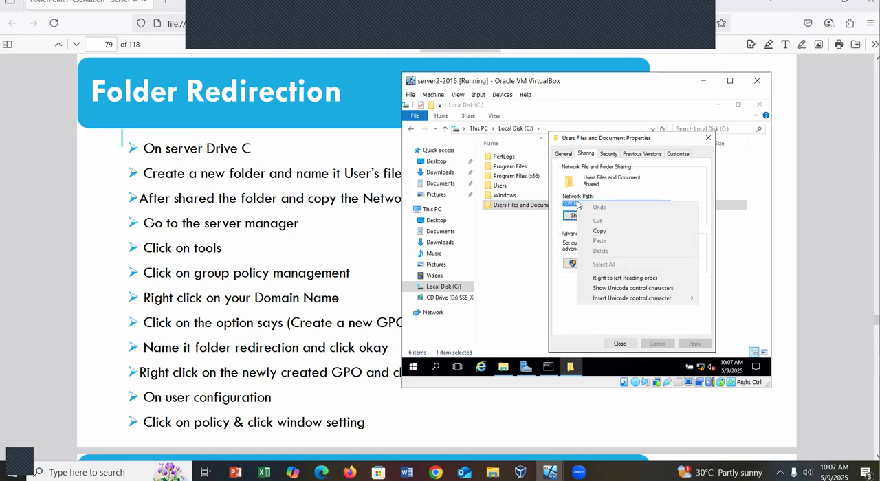
left_click(600, 231)
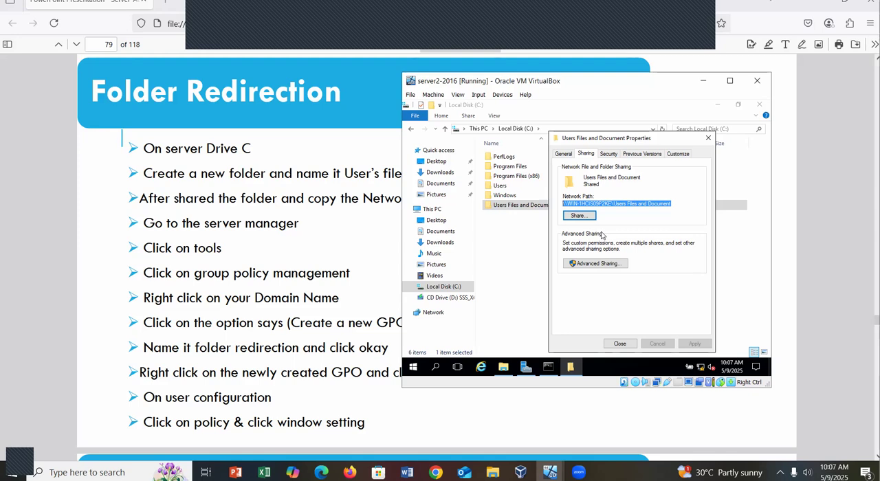
Open Group Policy Management from Server Manager and expand the forest's Domains node to reach FIBERTRAIN.NET.
left_click(530, 370)
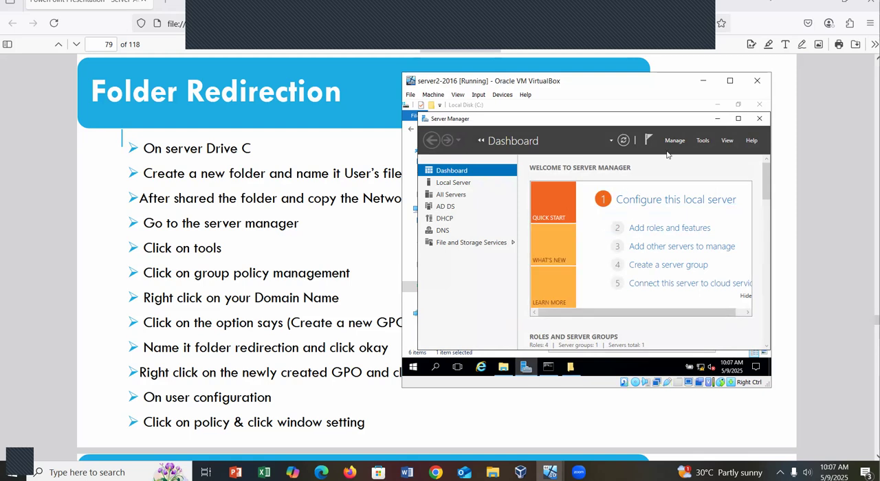
left_click(703, 142)
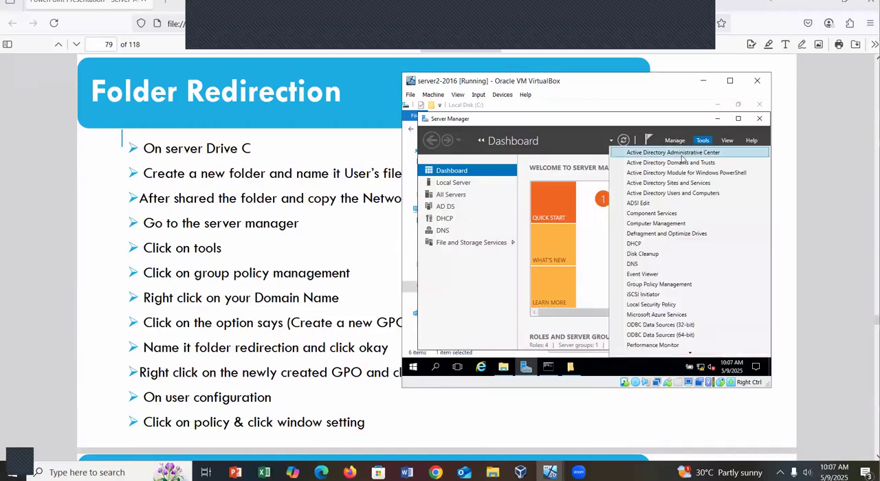
left_click(647, 288)
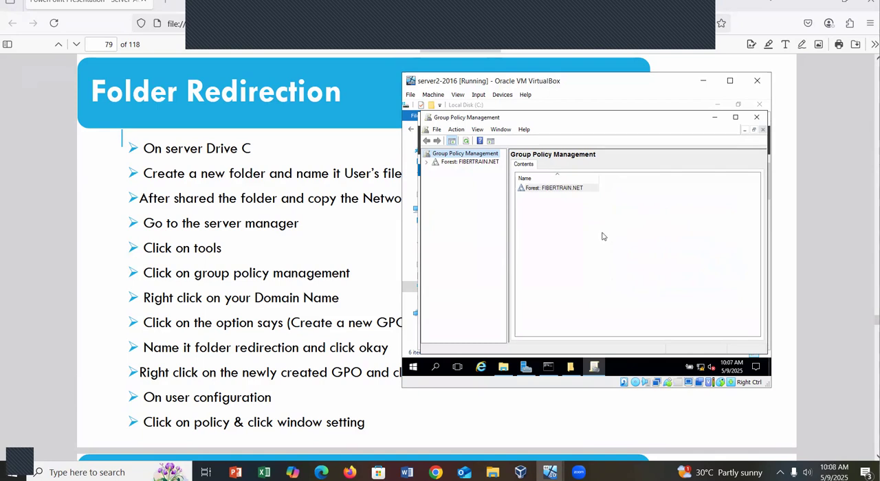
left_click(427, 163)
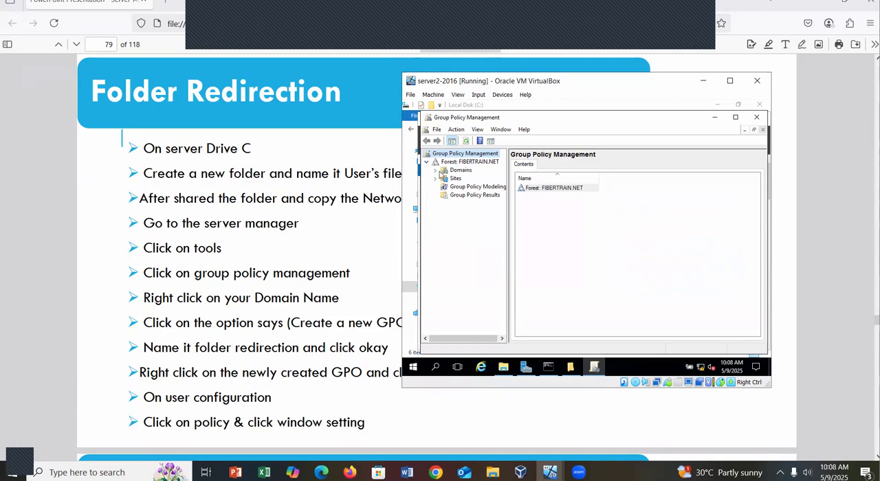
left_click(436, 171)
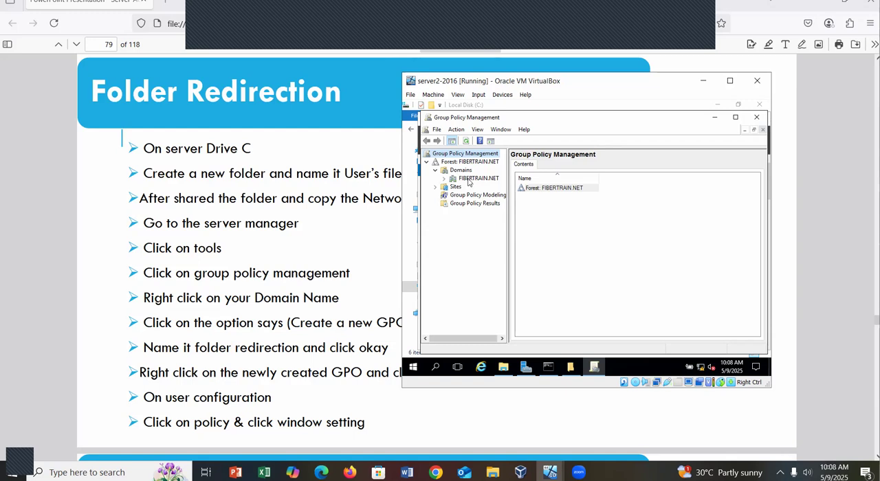
Create a GPO named "Folder Redirection" in the FIBERTRAIN.NET domain and link it there.
right_click(469, 180)
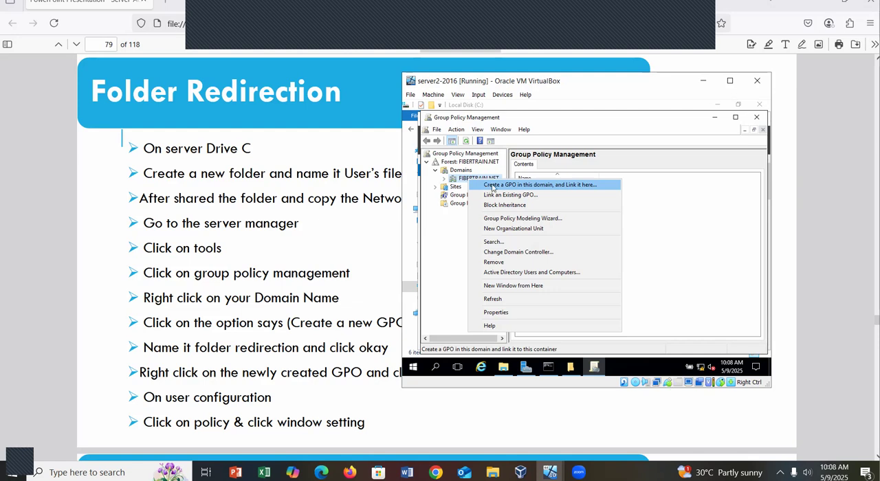
left_click(493, 186)
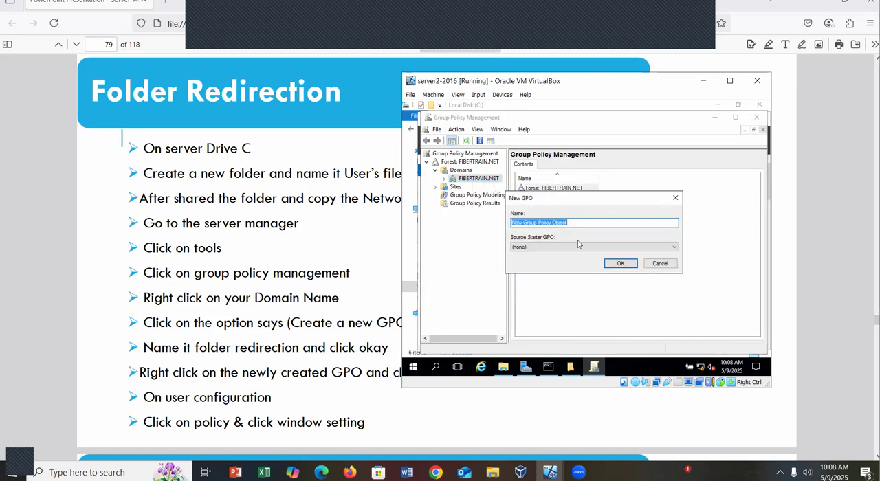
left_click(584, 223)
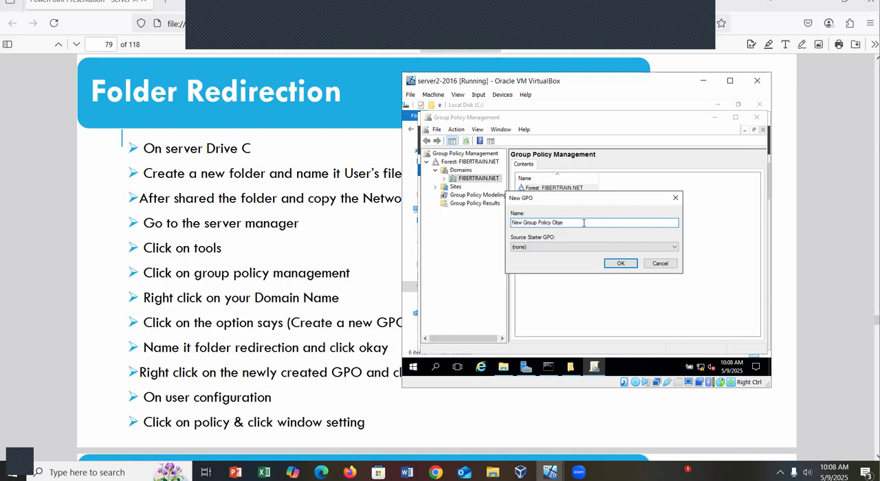
key("BackSpace")
key("BackSpace")
key("BackSpace")
key("BackSpace")
key("BackSpace")
key("BackSpace")
key("BackSpace")
key("BackSpace")
key("BackSpace")
key("BackSpace")
key("BackSpace")
key("BackSpace")
key("BackSpace")
key("BackSpace")
key("BackSpace")
key("BackSpace")
key("BackSpace")
key("BackSpace")
key("BackSpace")
key("BackSpace")
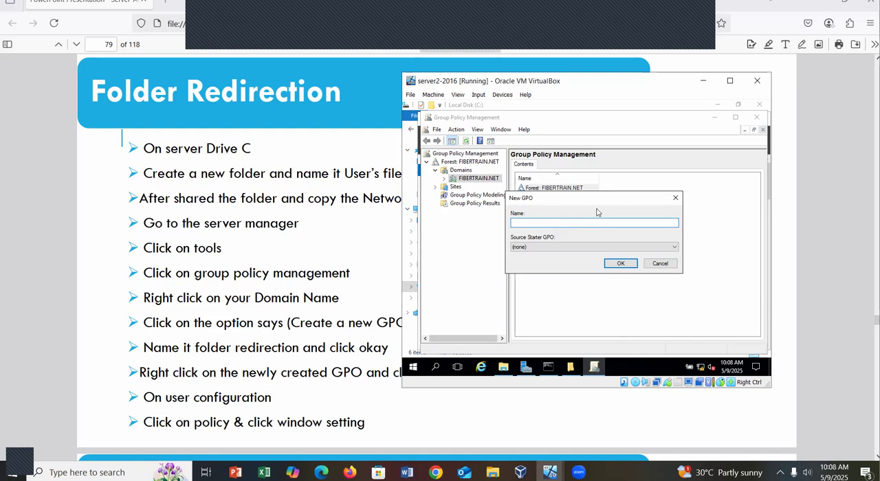
type("Folder Redirection")
left_click(621, 264)
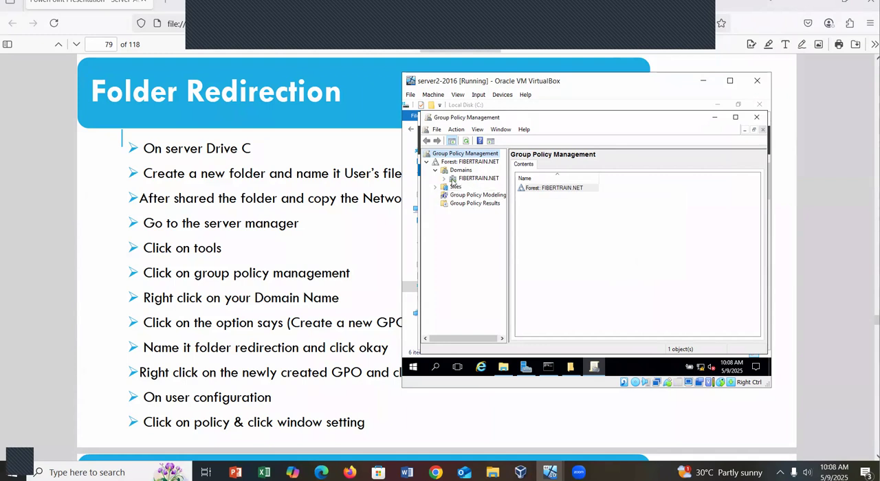
Expand the FIBERTRAIN.NET domain and open its Folder Redirection GPO for editing.
left_click(445, 178)
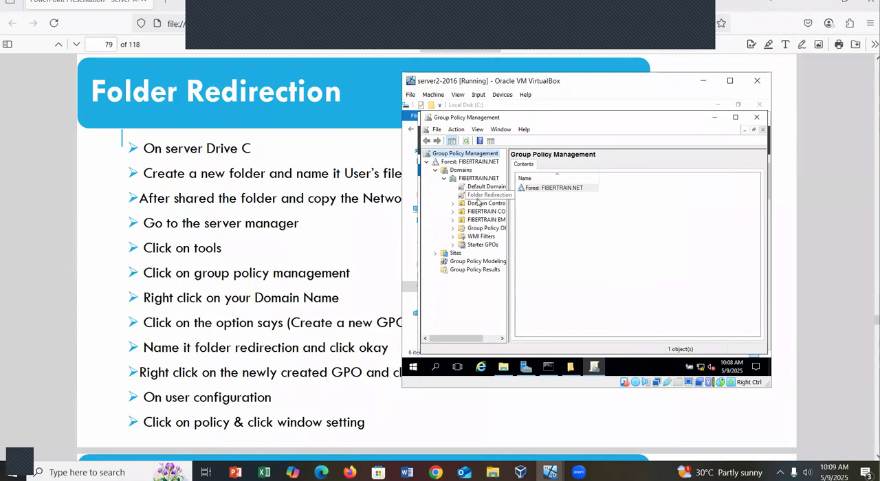
right_click(477, 198)
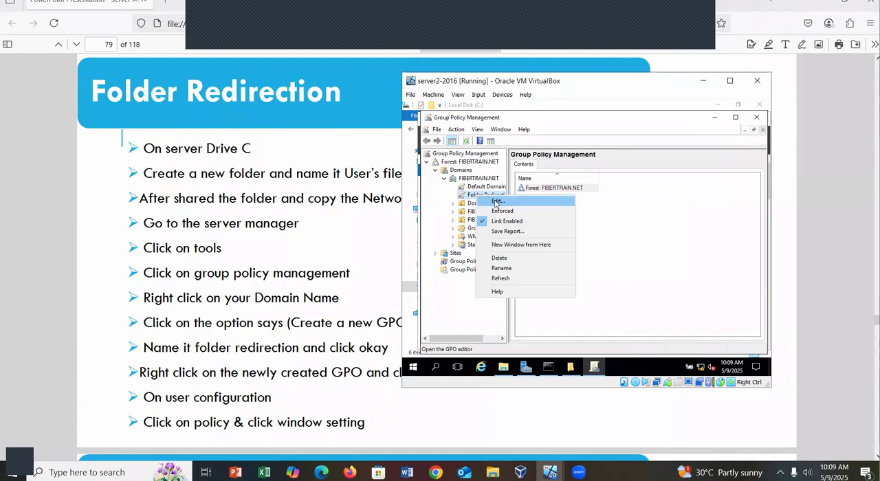
left_click(495, 202)
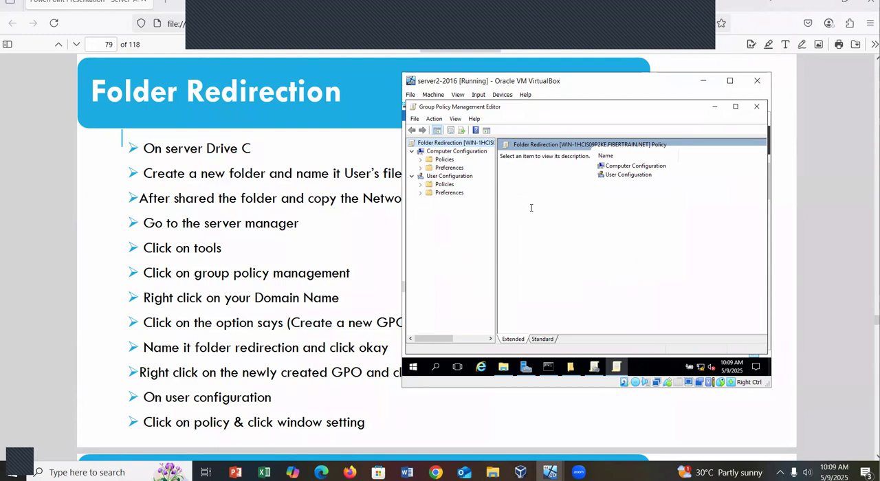
Move the virtual machine window off the slide text, check the following Folder Redirection instructions in the Firefox PDF, and return to VirtualBox.
left_click_drag(656, 91, 735, 33)
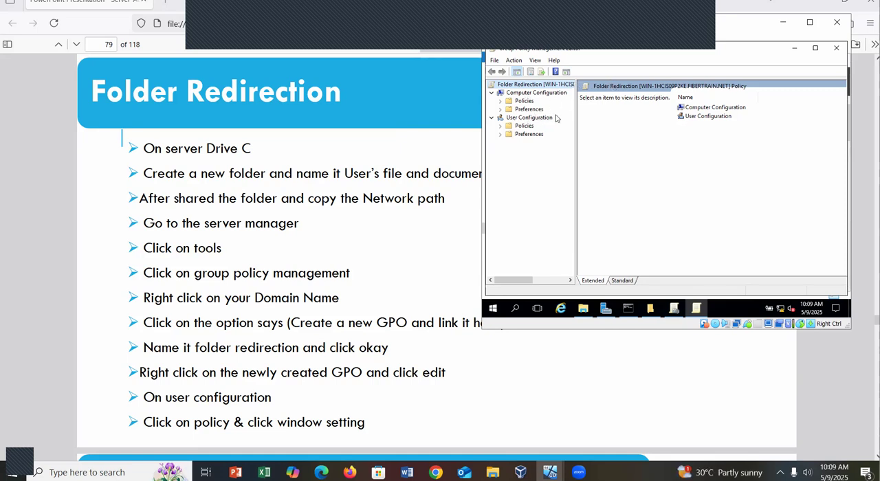
left_click(330, 316)
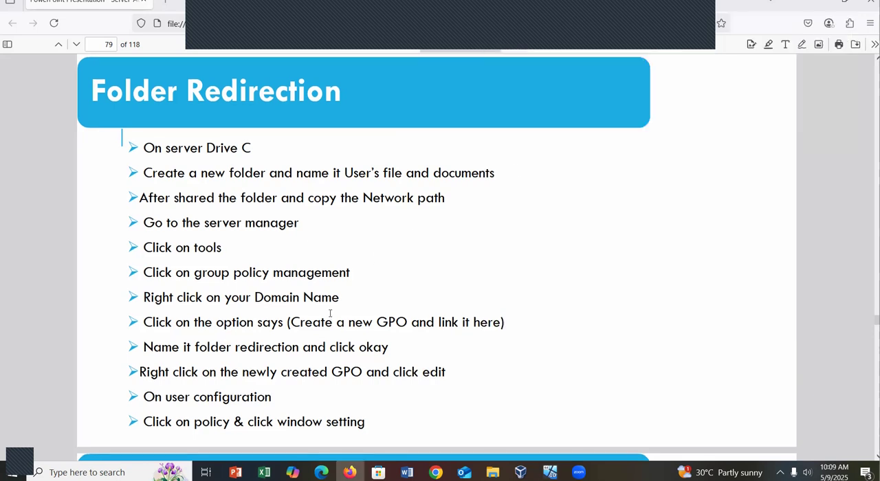
scroll(331, 289, "down", 3)
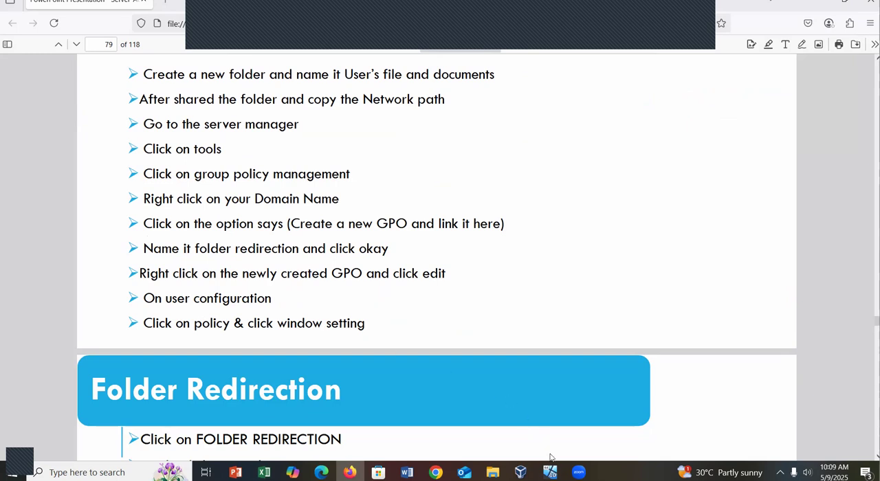
mouse_move(550, 472)
left_click(601, 421)
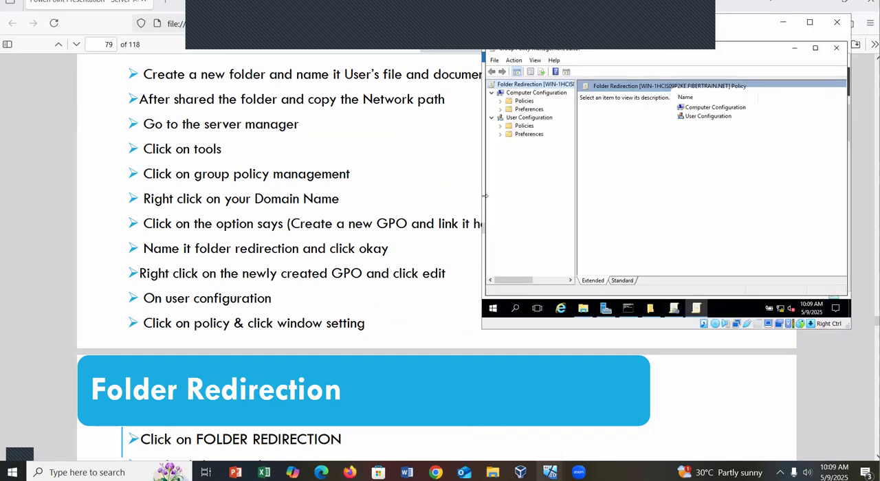
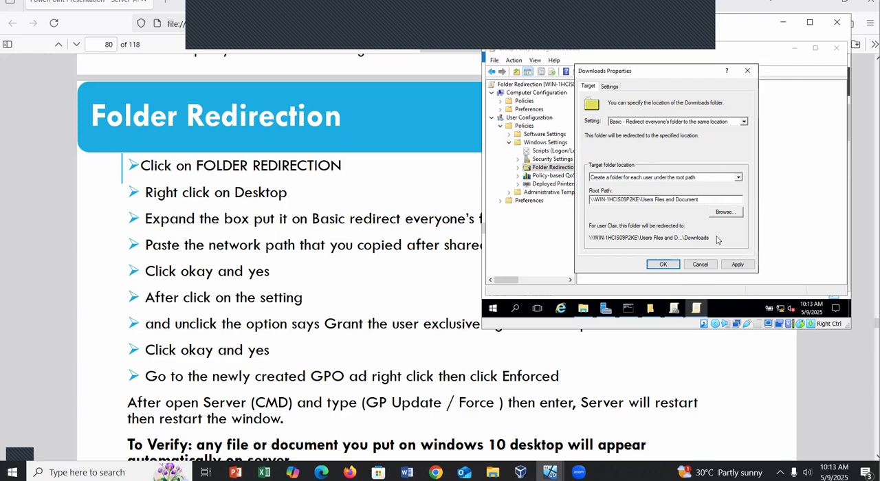
Apply the Downloads folder redirection with exclusive user rights turned off, accept the compatibility warning, and close its properties.
left_click(610, 86)
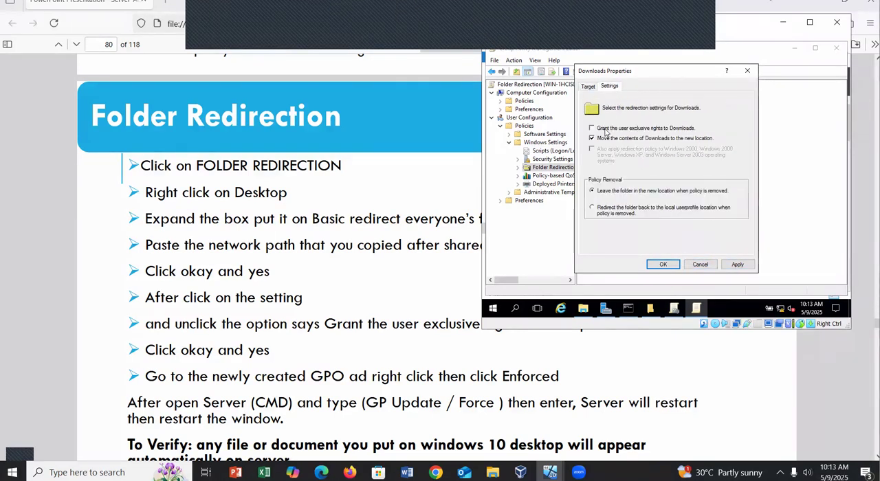
left_click(741, 267)
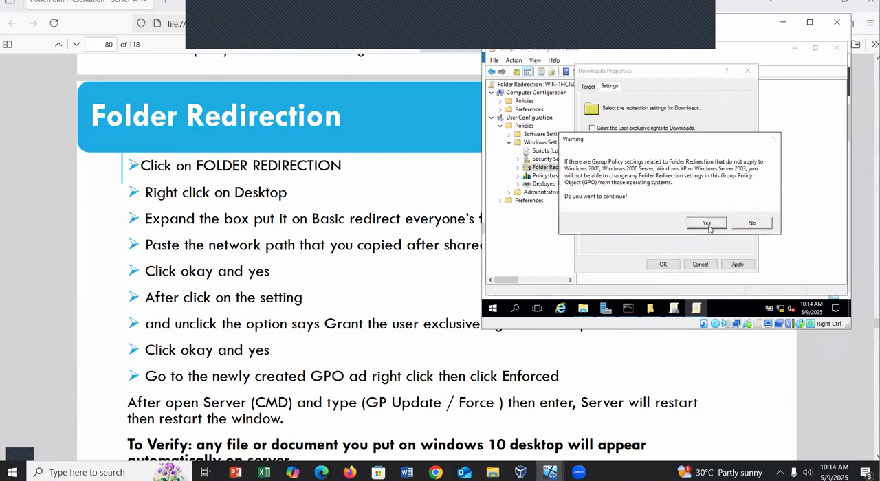
left_click(707, 224)
left_click(665, 264)
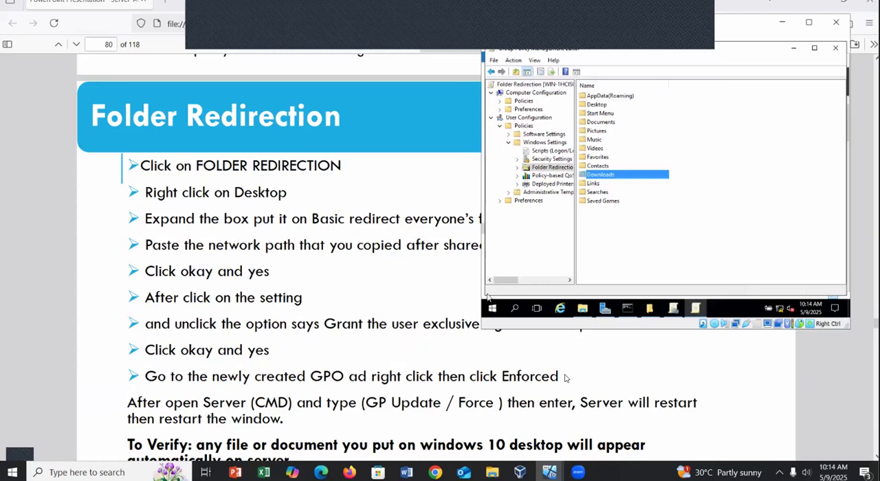
Check the next slide instruction, close the Group Policy editor, and set the Folder Redirection GPO link under FIBERTRAIN.NET to Enforced.
left_click(619, 379)
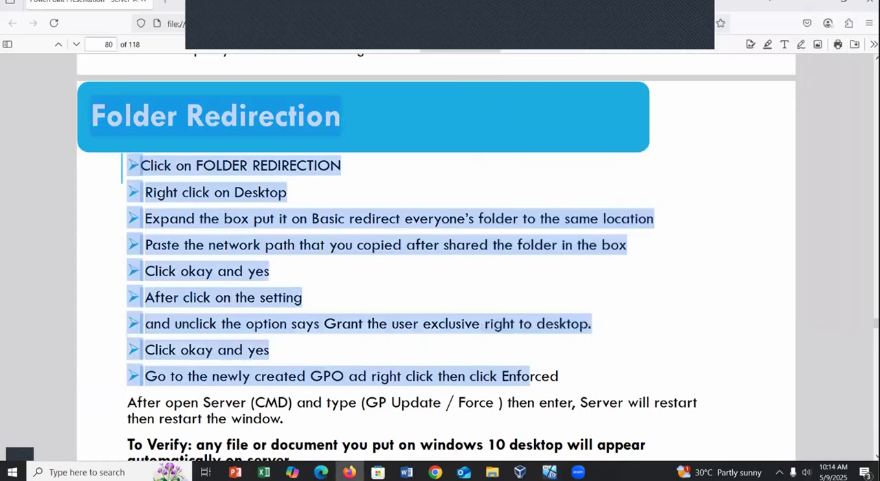
mouse_move(550, 472)
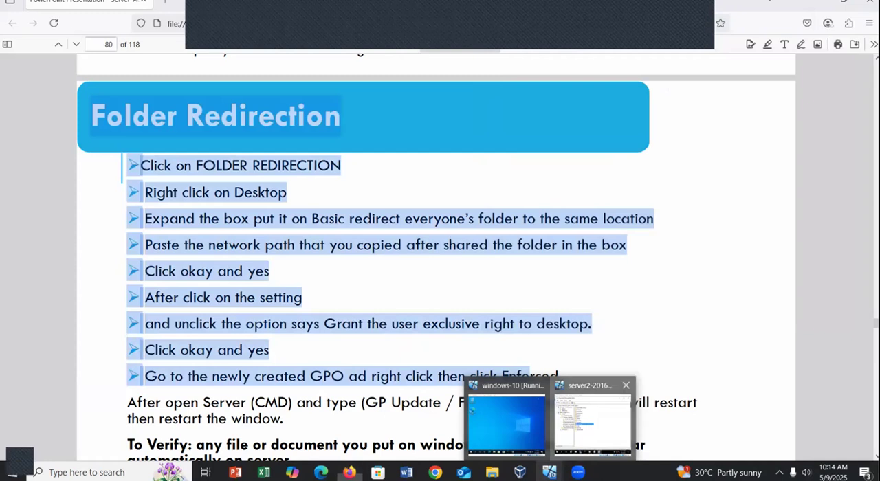
left_click(593, 423)
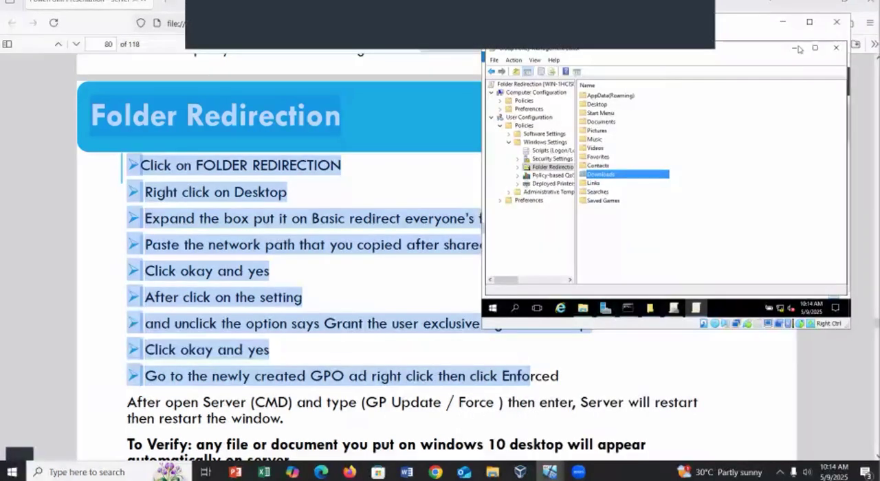
left_click(838, 48)
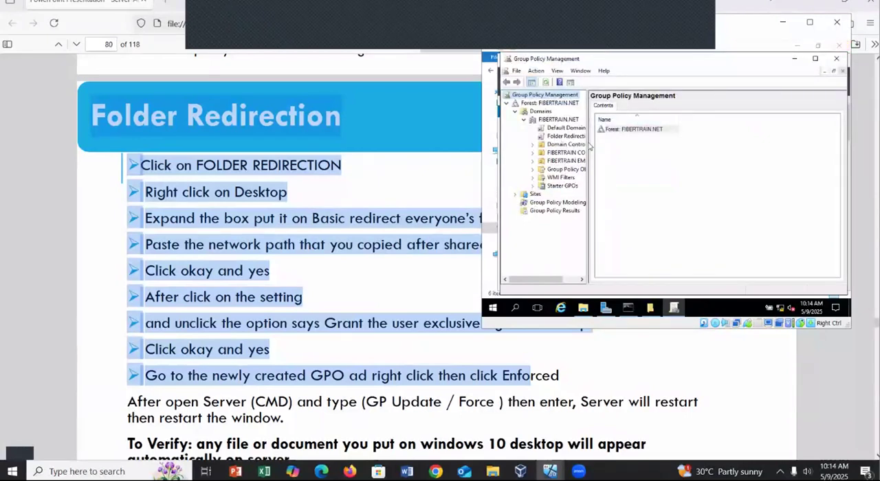
left_click_drag(588, 144, 673, 130)
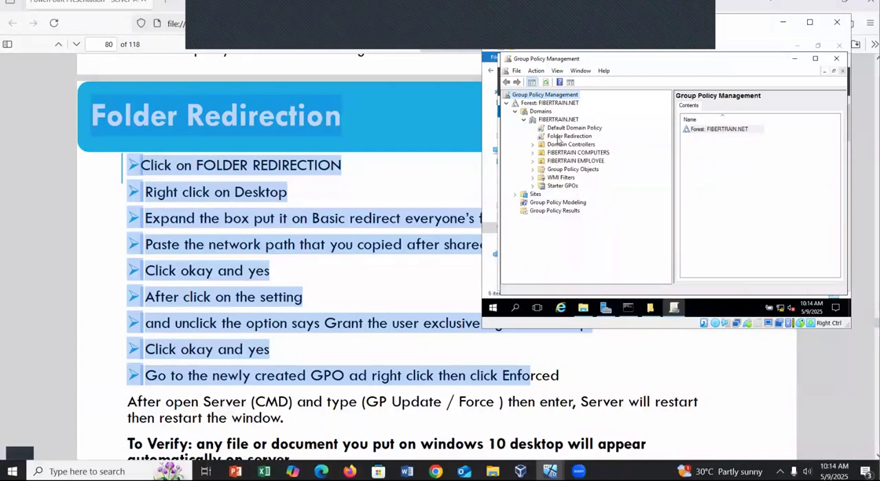
right_click(559, 139)
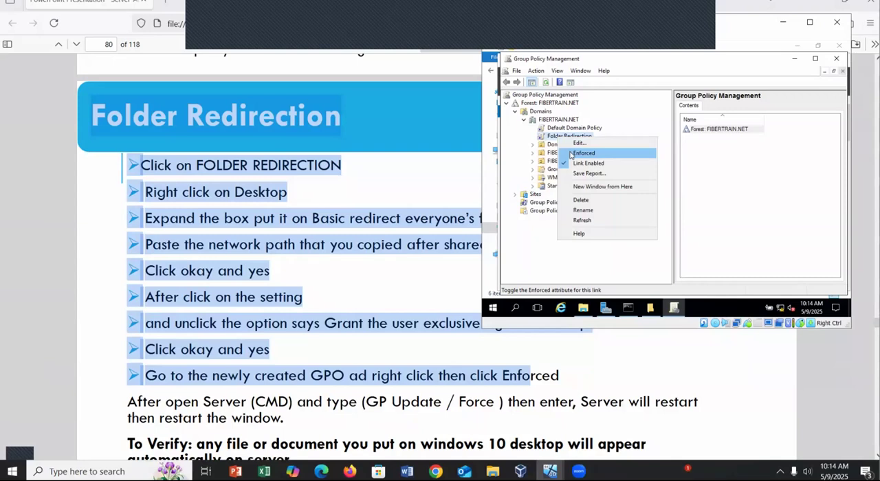
left_click(571, 153)
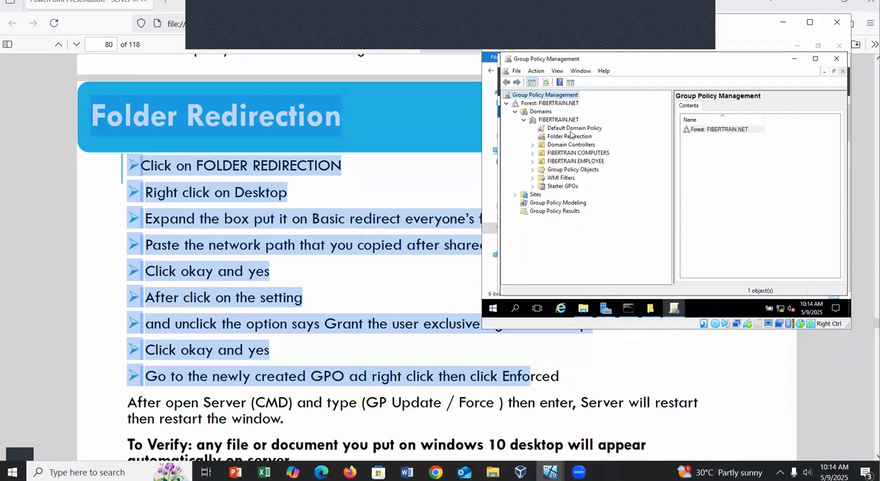
Run gpupdate /force in the server's Command Prompt.
left_click(631, 311)
left_click(631, 282)
key("Return")
key("Return")
key("Return")
key("Return")
key("Return")
key("Return")
key("Return")
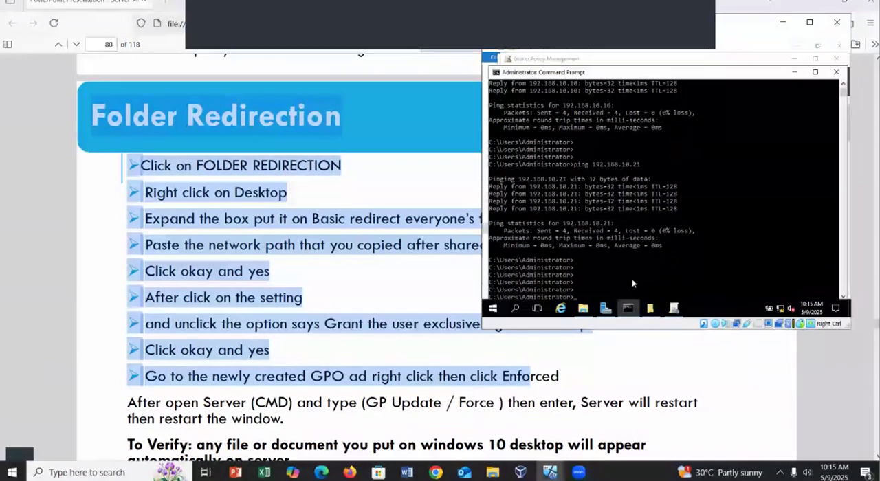
type("gpu")
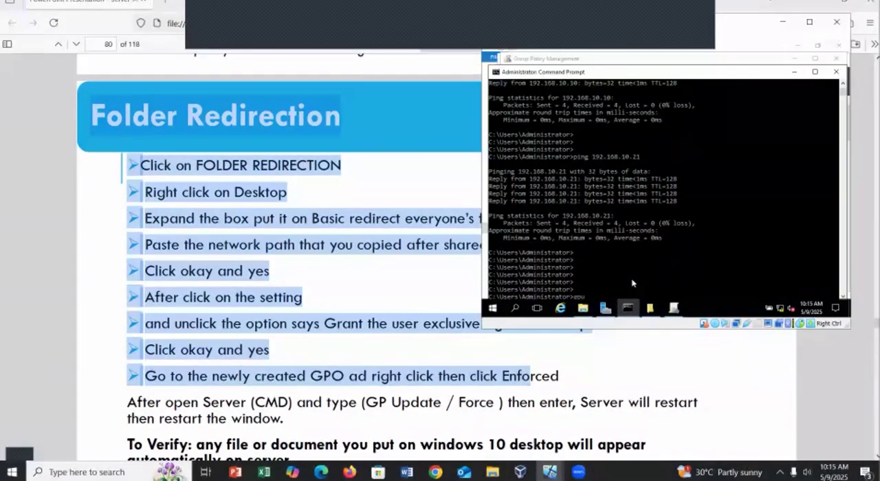
type("pd")
key("Return")
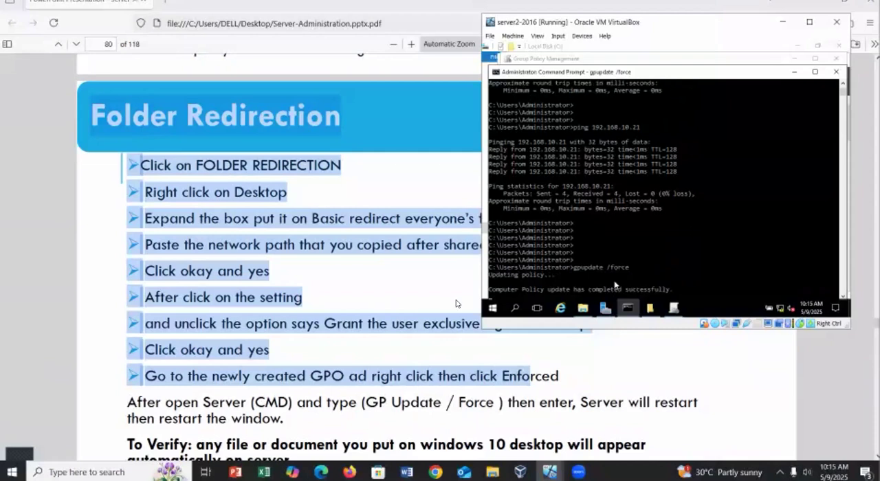
Return to the server virtual machine and answer y to the log-off question from the policy update.
left_click(533, 436)
mouse_move(550, 472)
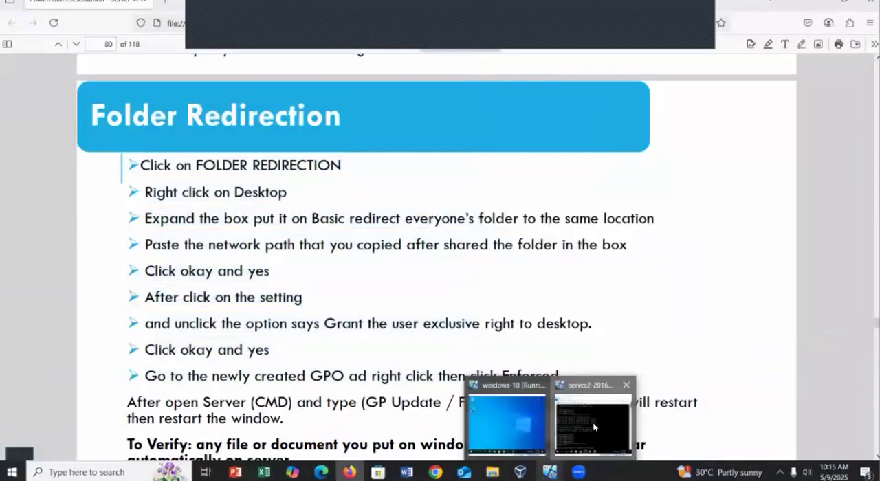
left_click(594, 427)
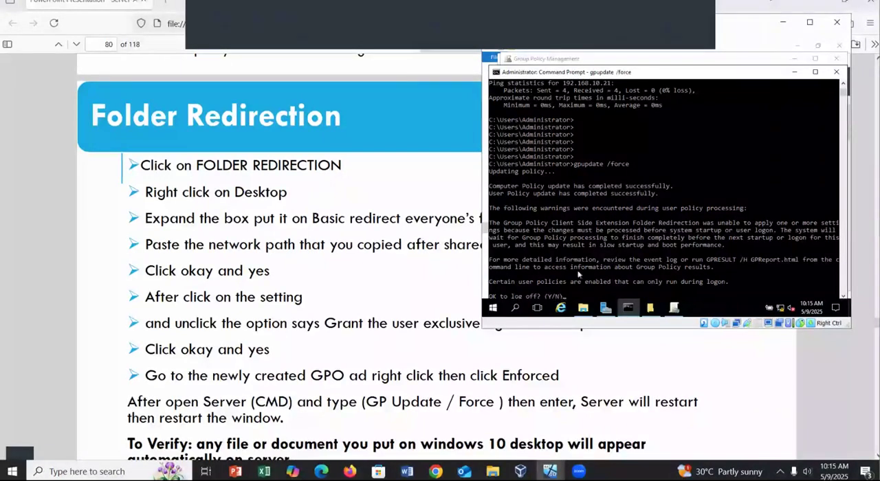
scroll(578, 275, "down", 2)
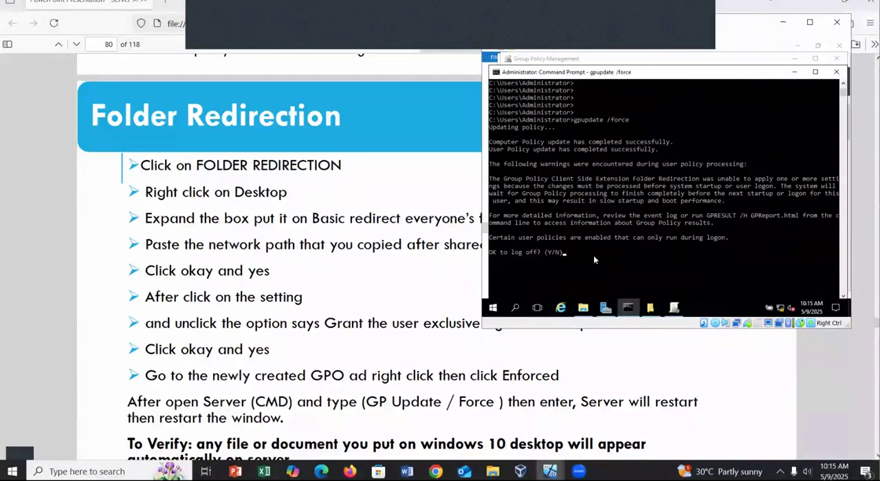
type("y")
key("Return")
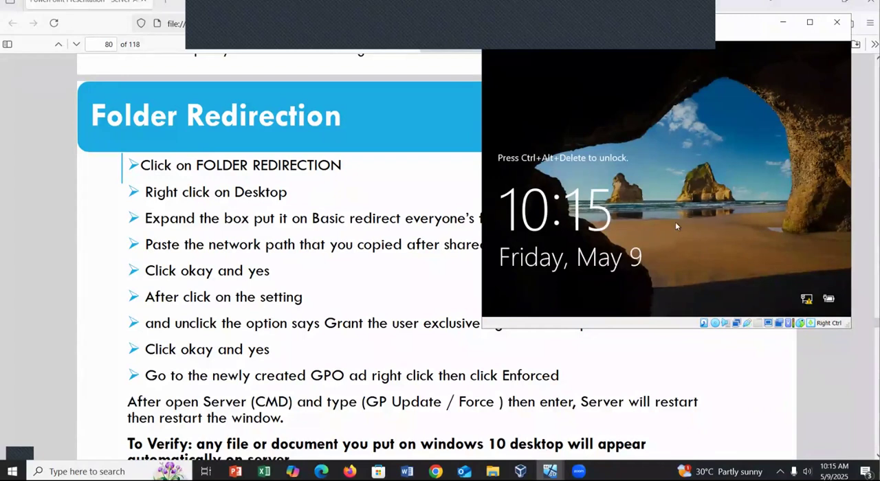
Unlock the server and sign back in to the domain Administrator account with its password.
key("ctrl+Delete")
type("•••••••••••")
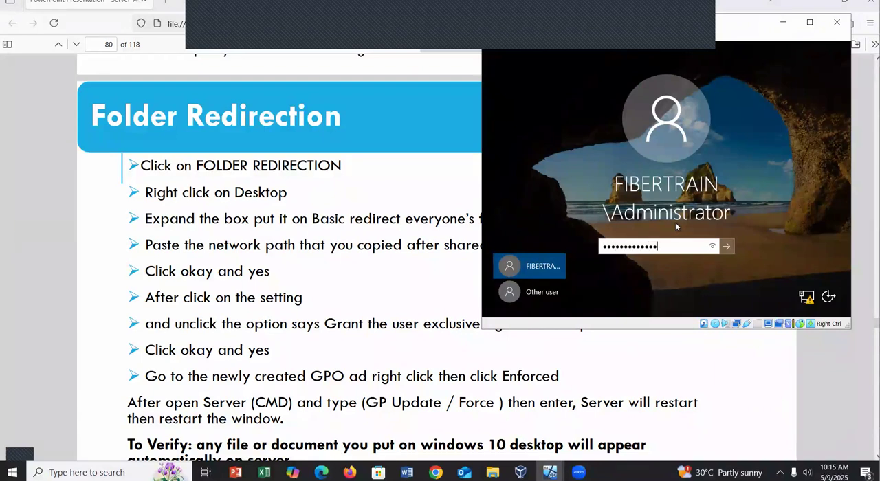
key("Return")
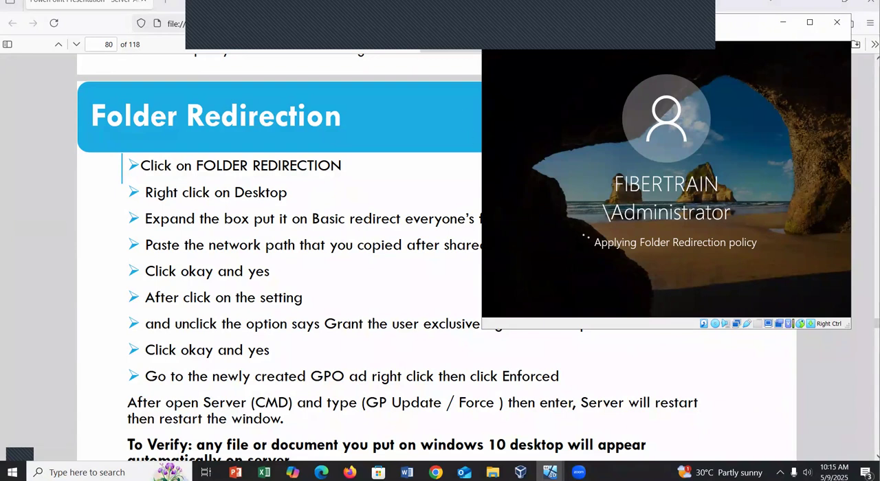
Switch to the windows-10 virtual machine and sign in to the domain user's account with the account password.
mouse_move(550, 472)
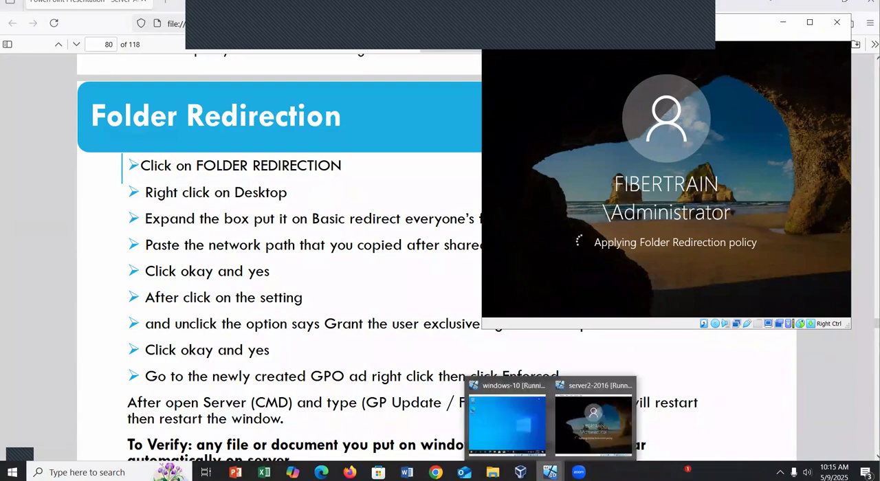
left_click(525, 425)
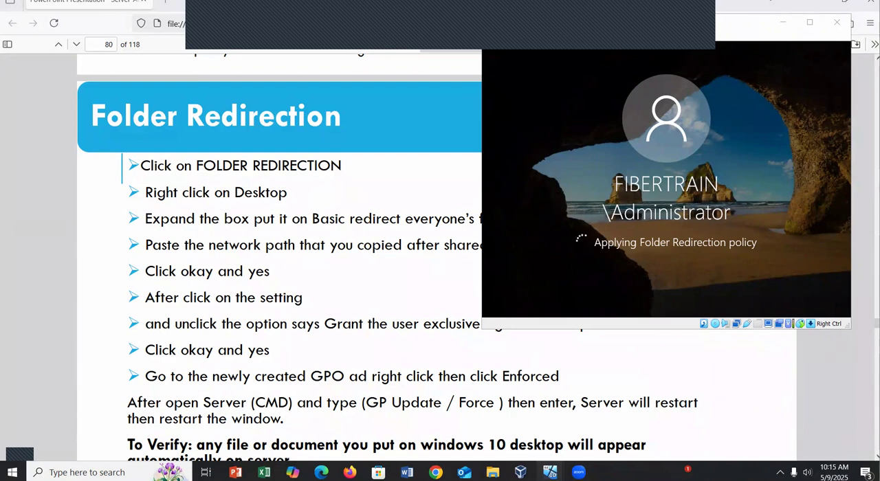
left_click(514, 438)
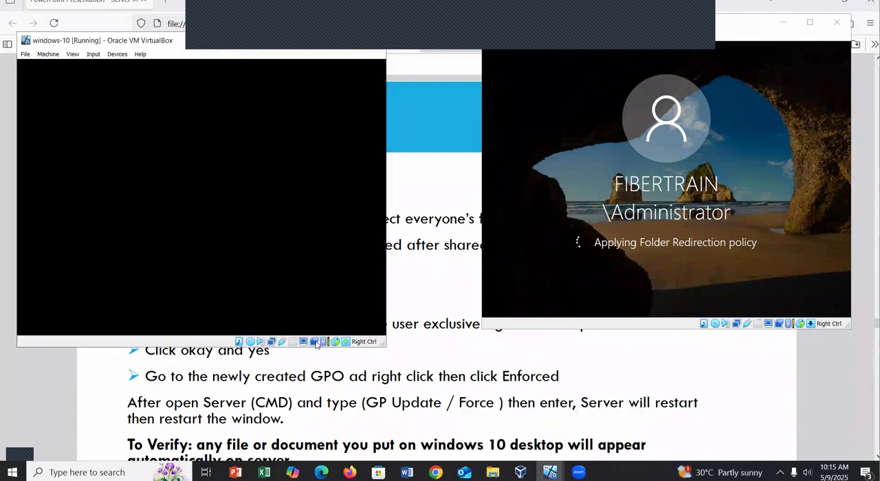
left_click(200, 240)
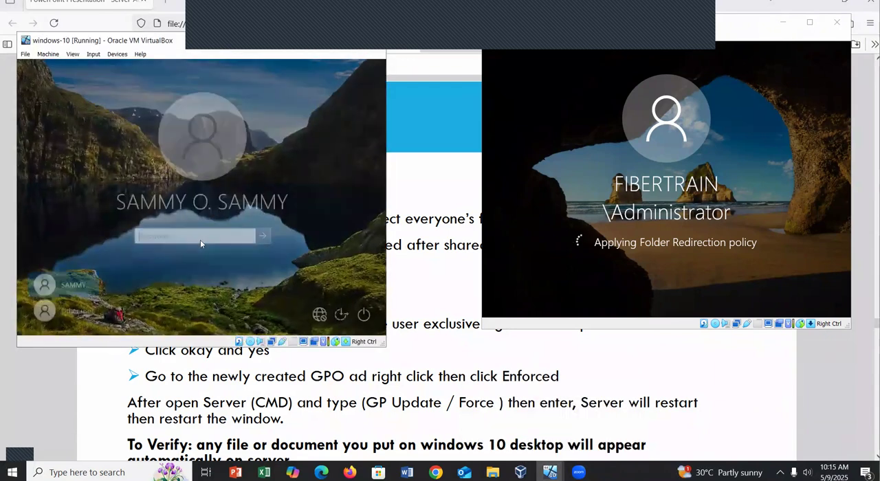
type("••")
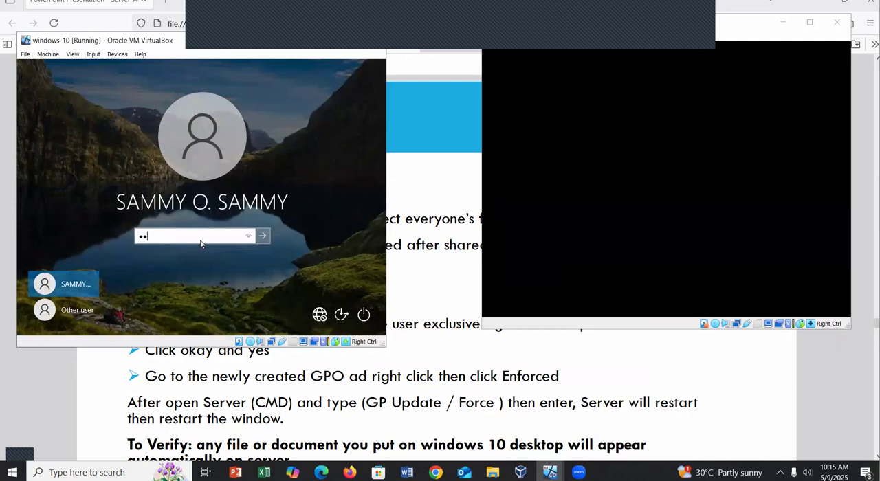
type("••••••••••")
key("Return")
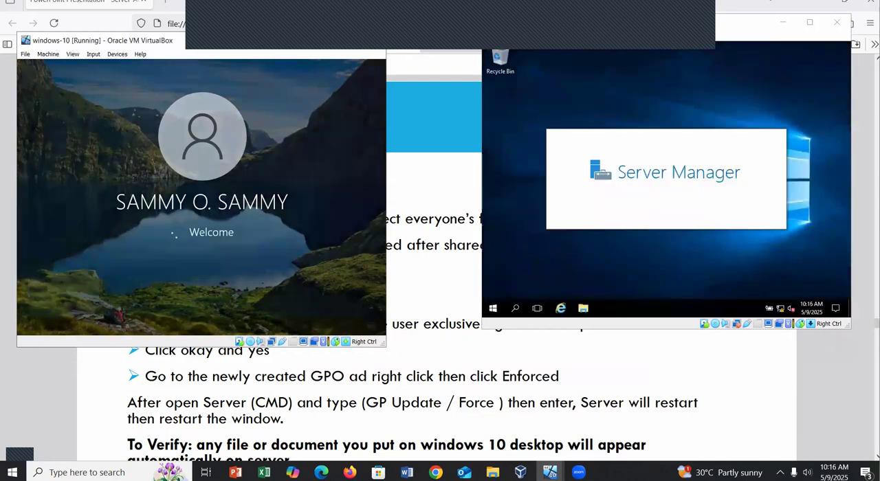
Run gpupdate /force in the Windows 10 client's Command Prompt.
left_click(206, 326)
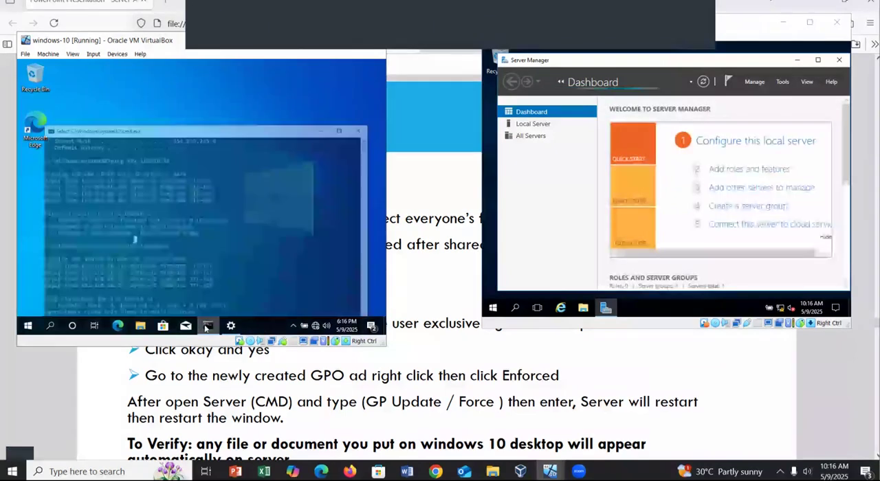
key("Return")
key("Return")
key("Return")
key("Return")
key("Return")
key("Return")
key("Return")
key("Return")
key("Return")
key("Return")
key("Return")
key("Return")
key("Return")
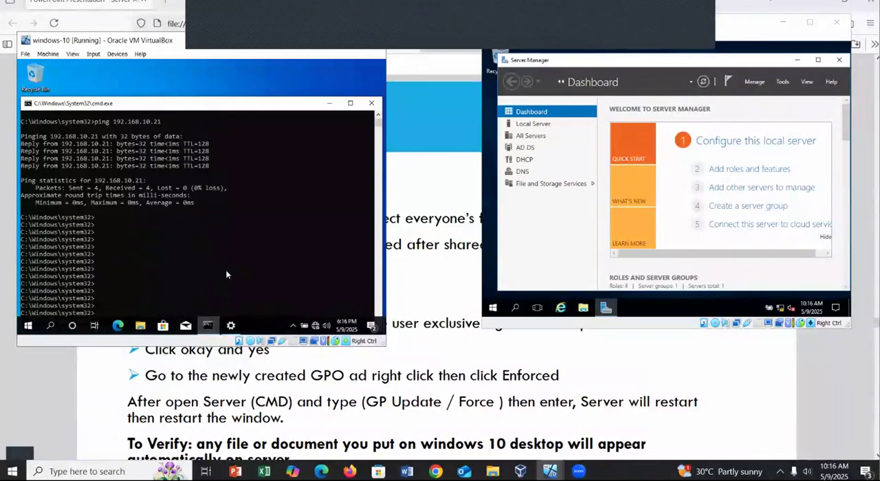
left_click(225, 222)
scroll(231, 126, "down", 4)
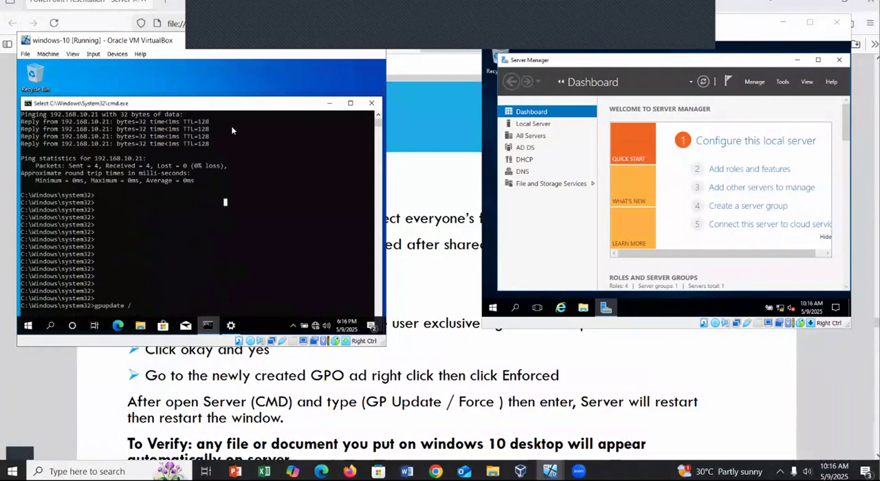
type("force")
key("Return")
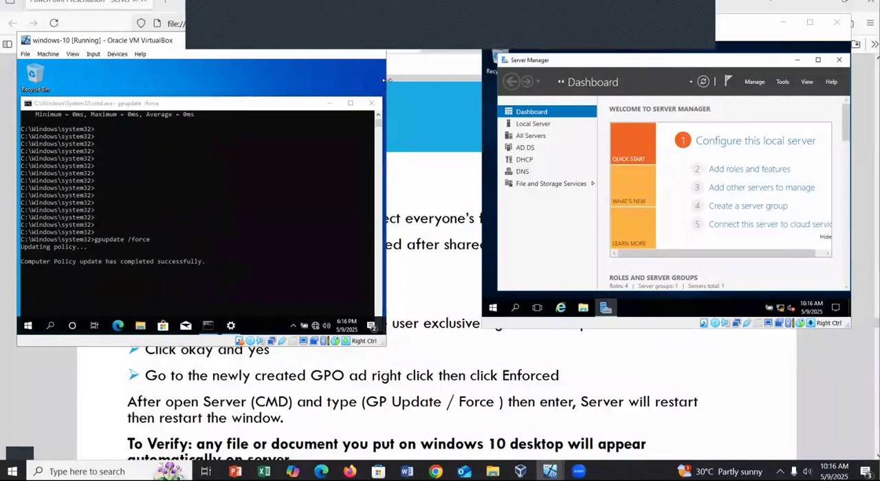
Widen the windows-10 virtual machine window and answer y to the client's log-off question.
left_click_drag(387, 80, 437, 80)
scroll(286, 179, "down", 2)
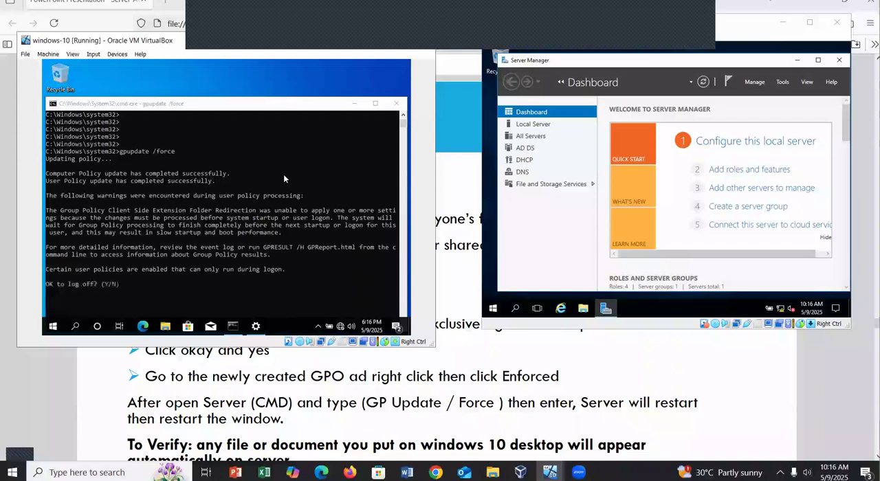
left_click(136, 277)
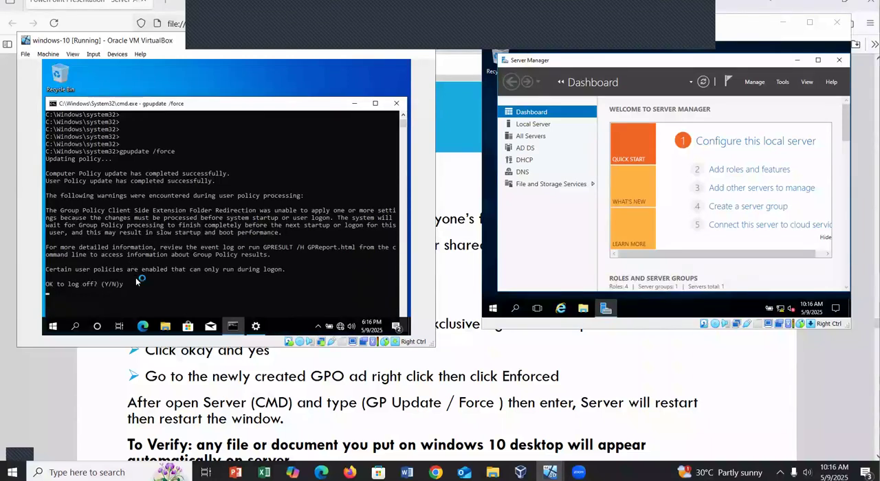
key("Return")
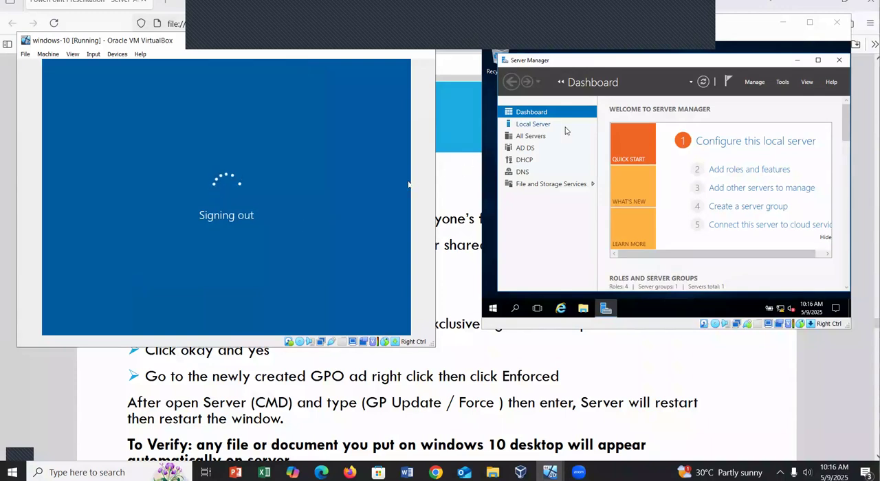
Minimize Server Manager on the server and sign back in to the domain user's account on the Windows 10 client with the account password.
left_click(798, 62)
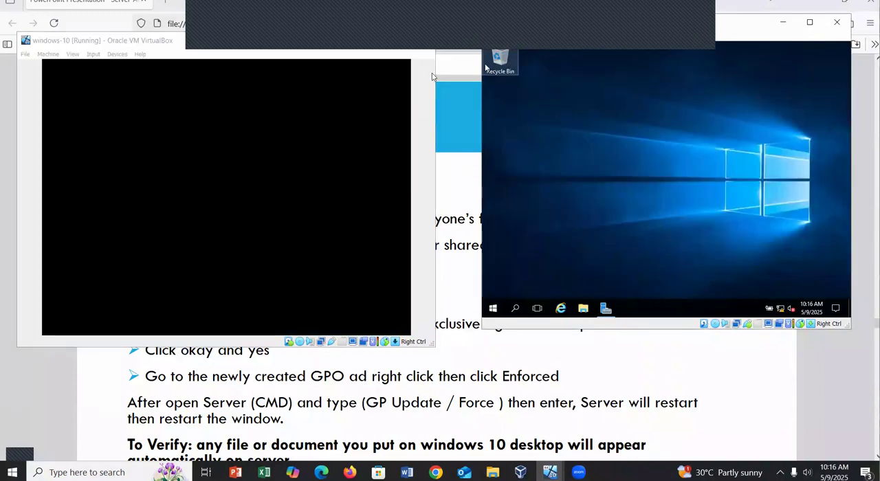
left_click(246, 216)
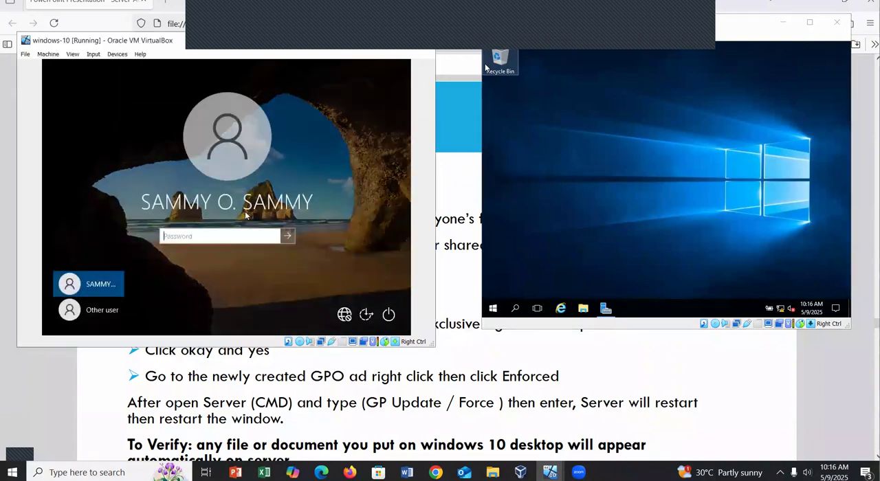
key("Caps_Lock")
type("••")
key("Caps_Lock")
type("••••••••••")
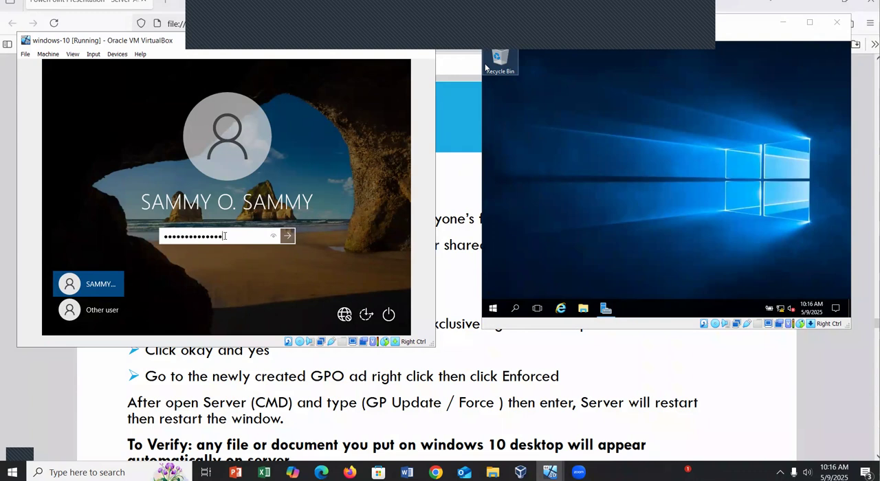
key("Return")
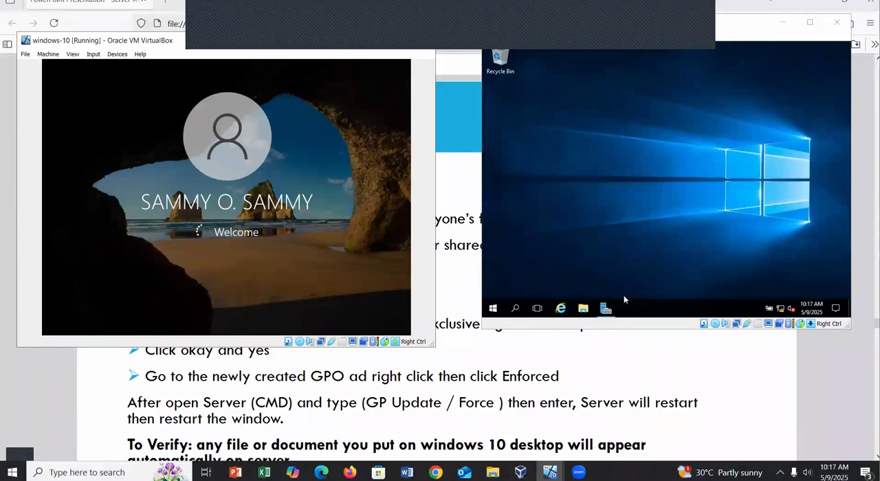
On the server, open the domain user's Documents folder inside Users Files and Document on Local Disk (C:).
left_click(583, 309)
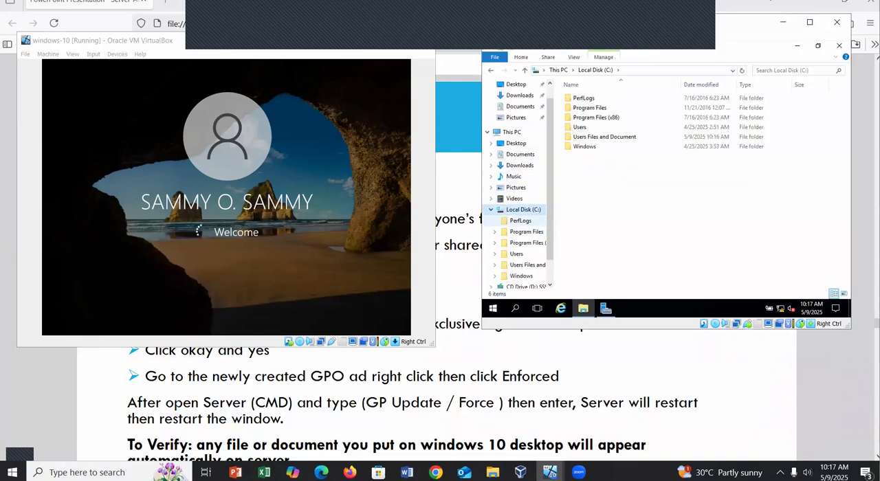
double_click(606, 137)
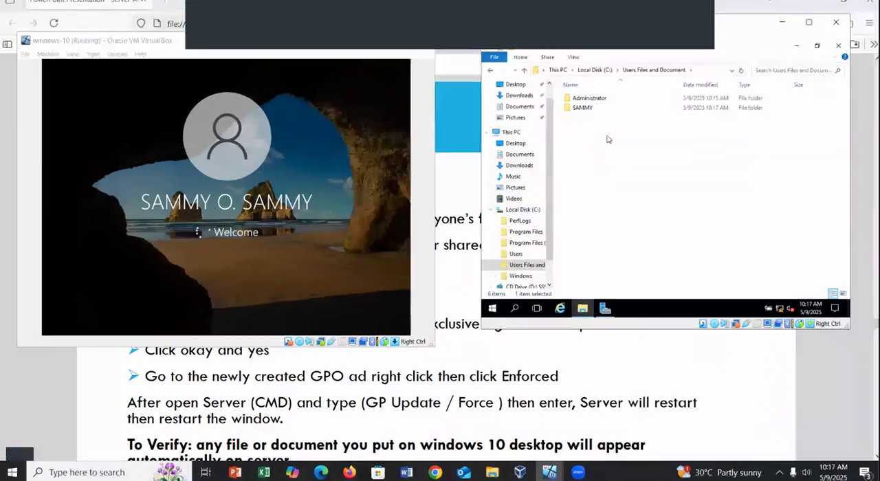
left_click(579, 110)
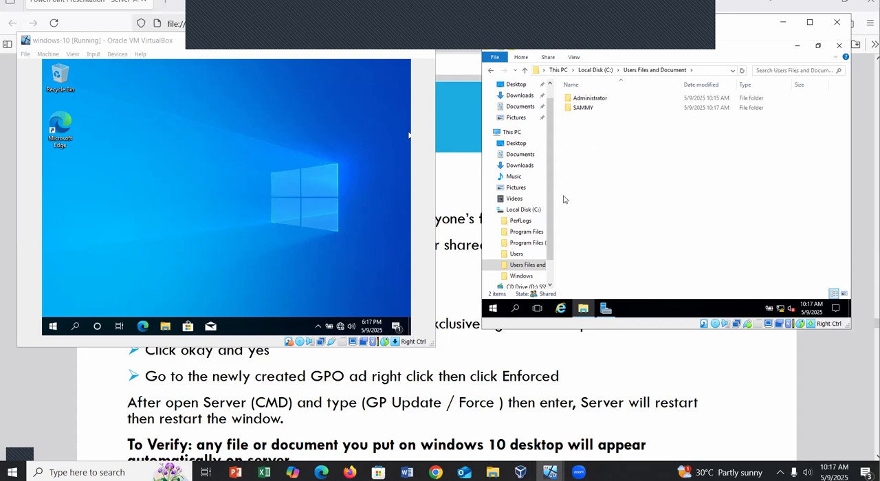
double_click(582, 108)
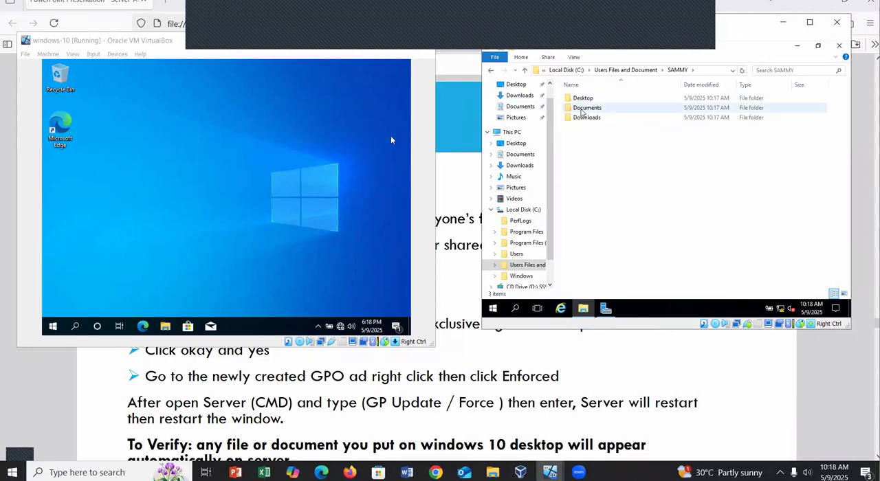
double_click(588, 108)
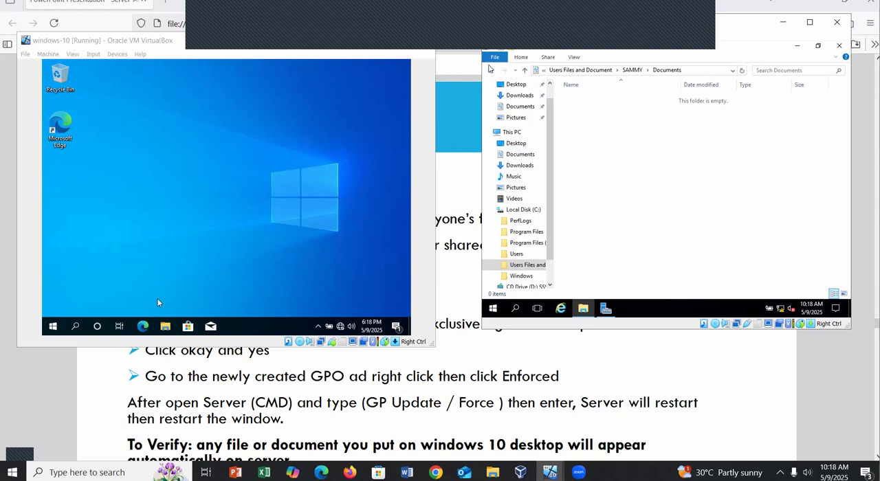
Create a folder with the default name New folder in the Windows 10 client's Documents.
left_click(166, 327)
left_click(166, 328)
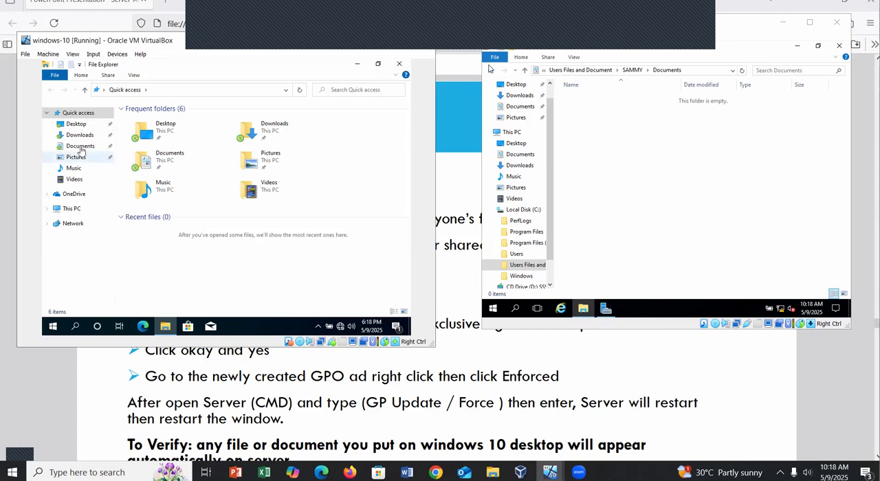
left_click(80, 147)
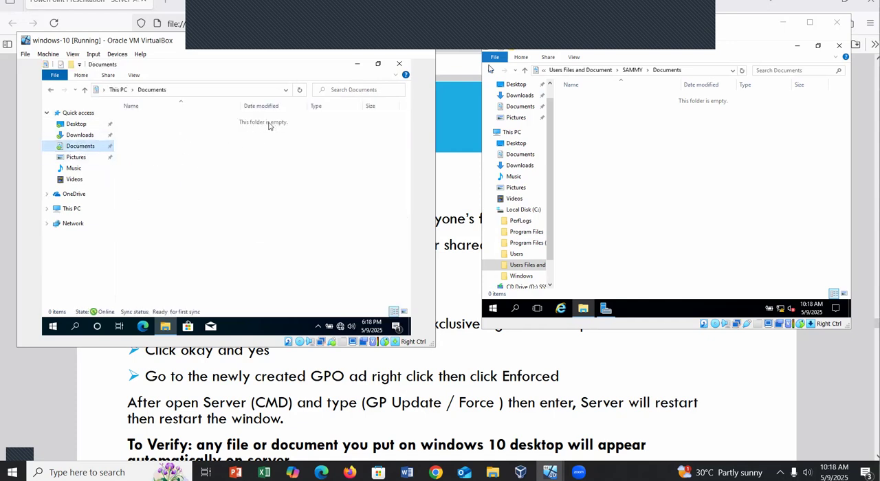
right_click(154, 142)
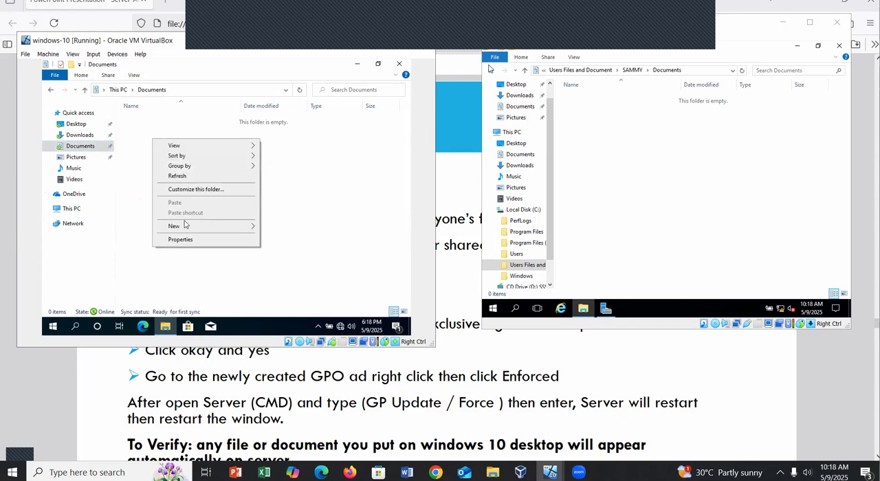
mouse_move(187, 230)
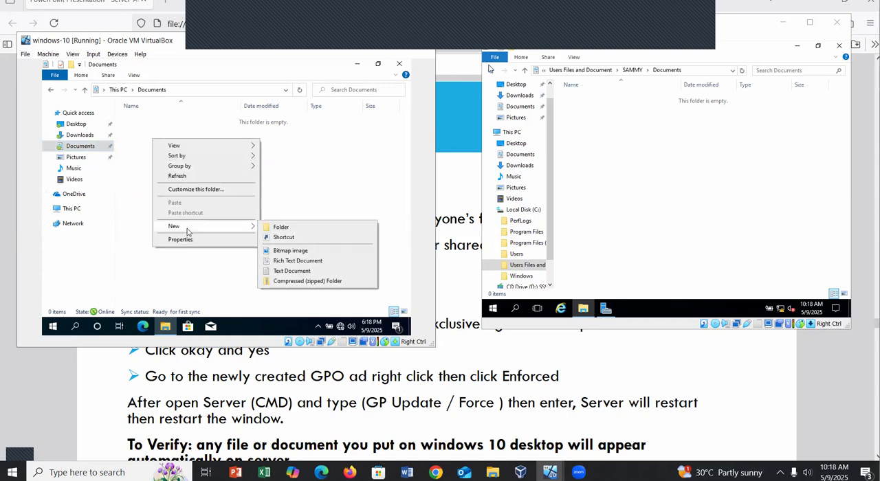
left_click(282, 227)
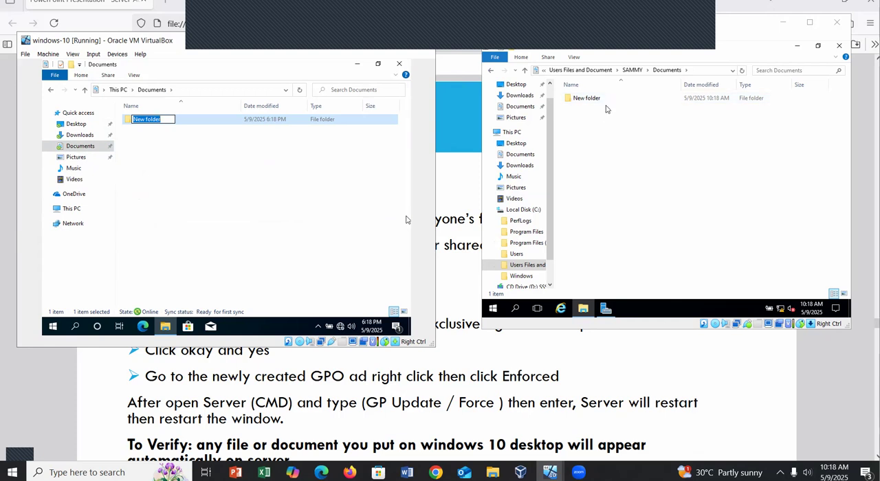
left_click(262, 159)
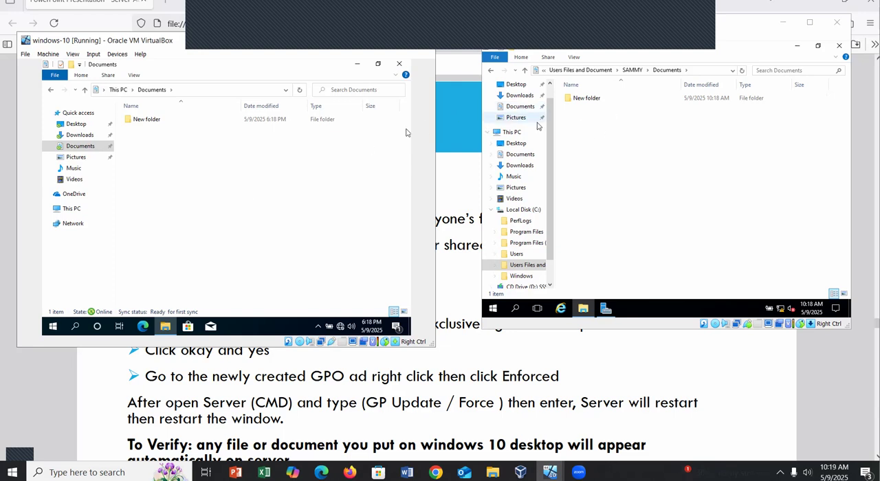
Add two more folders, New folder (2) and New folder (3), to the Windows 10 client's Documents.
right_click(168, 160)
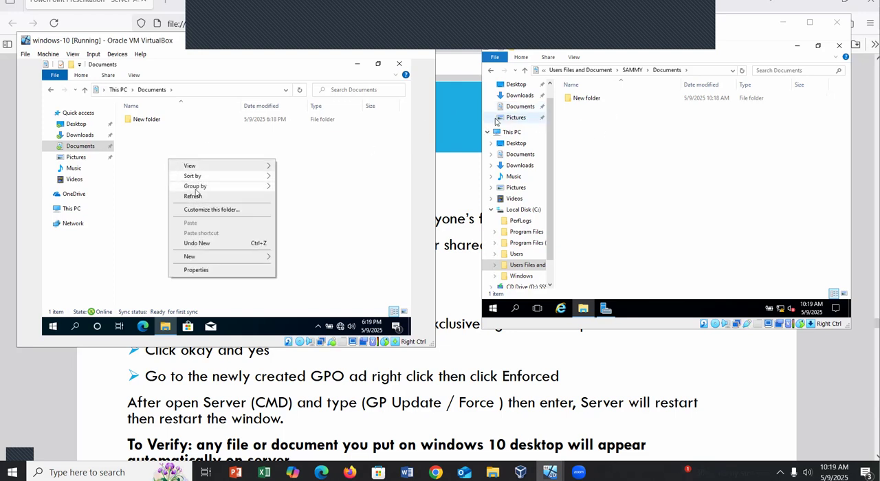
mouse_move(200, 260)
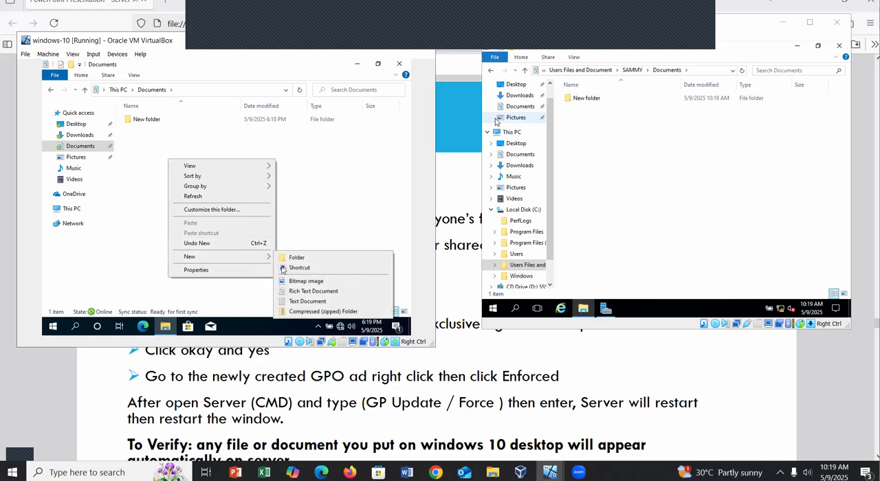
left_click(299, 259)
left_click(336, 190)
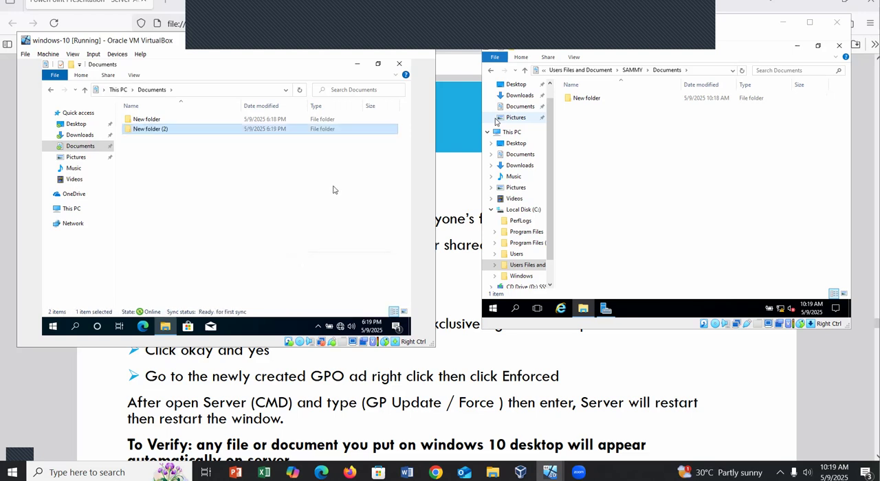
right_click(234, 172)
mouse_move(259, 269)
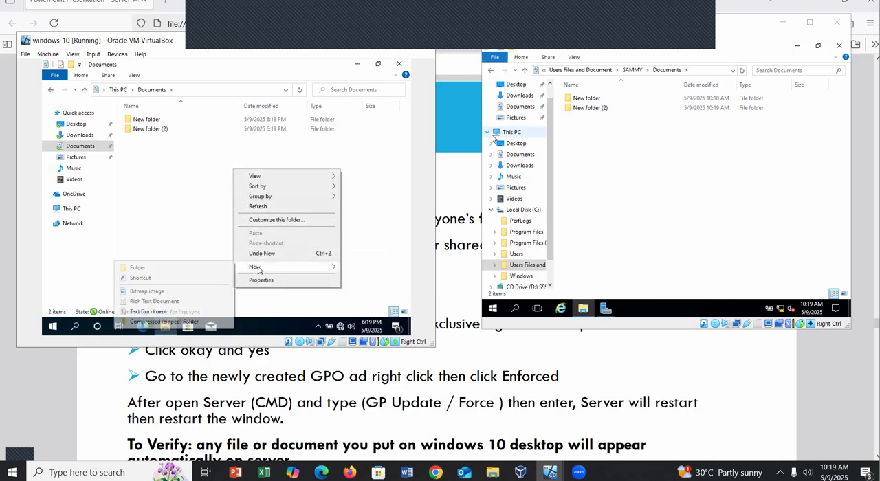
left_click(183, 268)
left_click(406, 207)
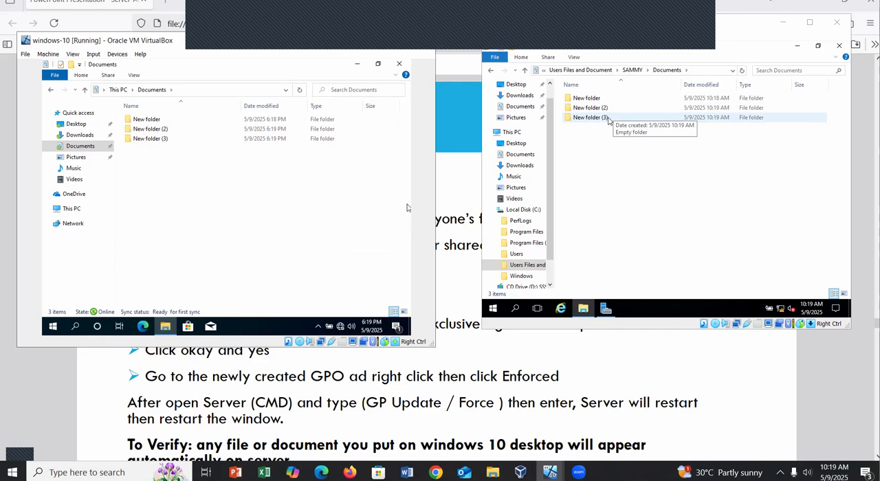
Delete New folder (3) from the user's Documents folder on the server and open the same user's redirected Desktop folder.
right_click(608, 118)
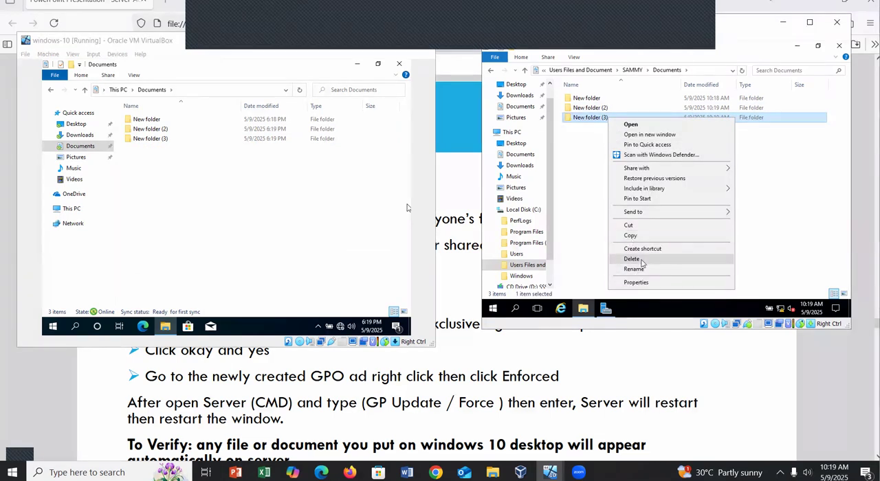
left_click(642, 260)
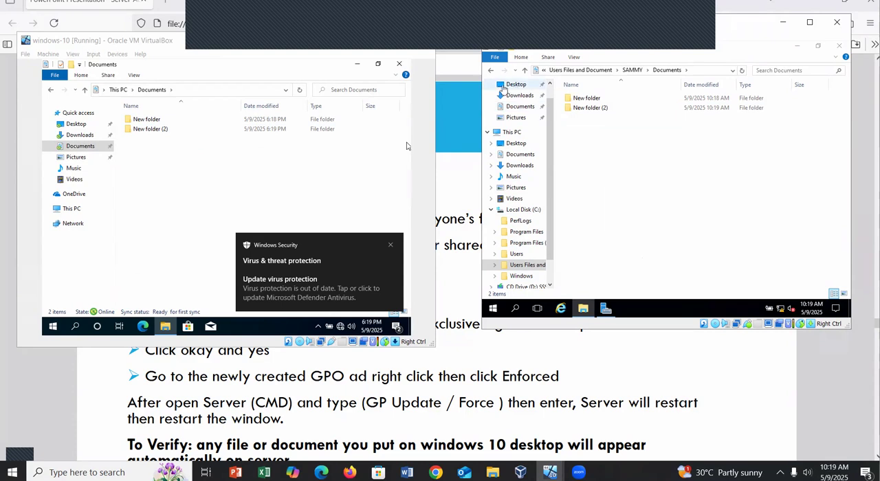
left_click(491, 70)
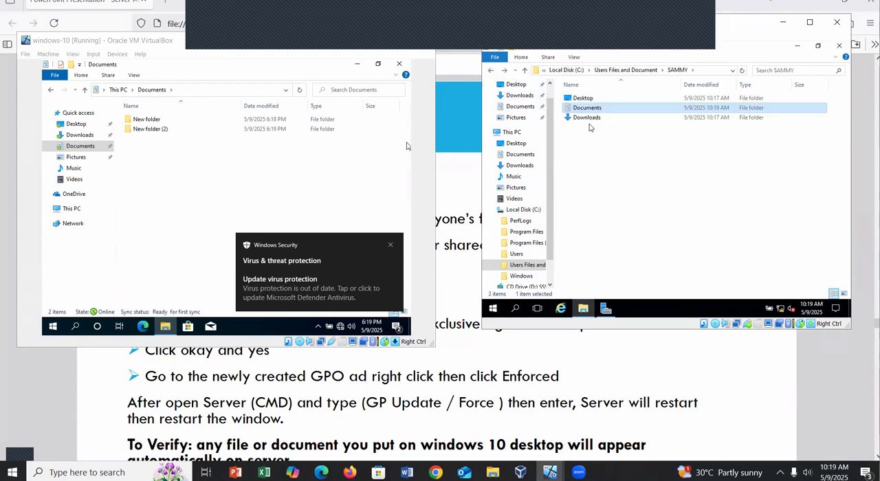
left_click(584, 98)
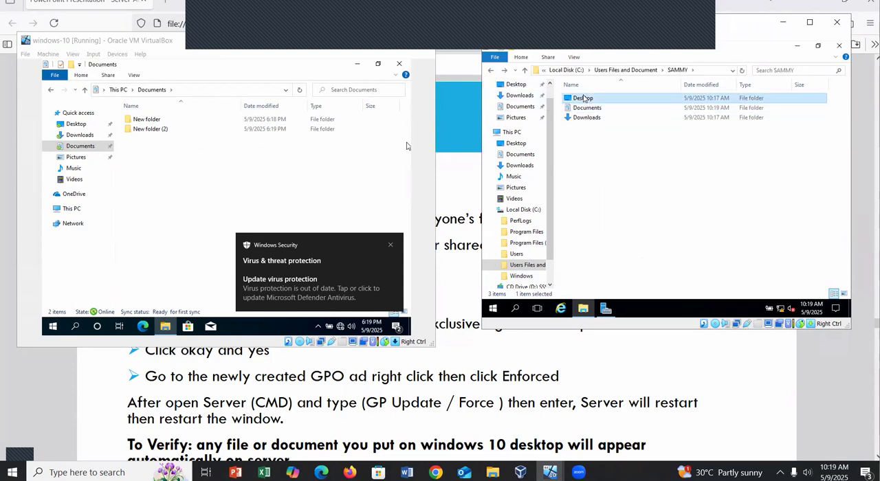
double_click(584, 99)
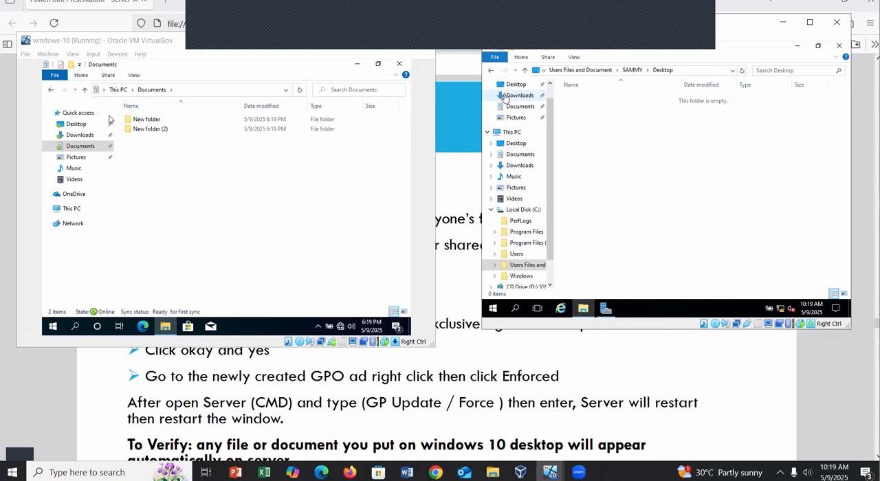
Create a folder with the default name New folder in the Windows 10 client's Desktop folder.
left_click(76, 125)
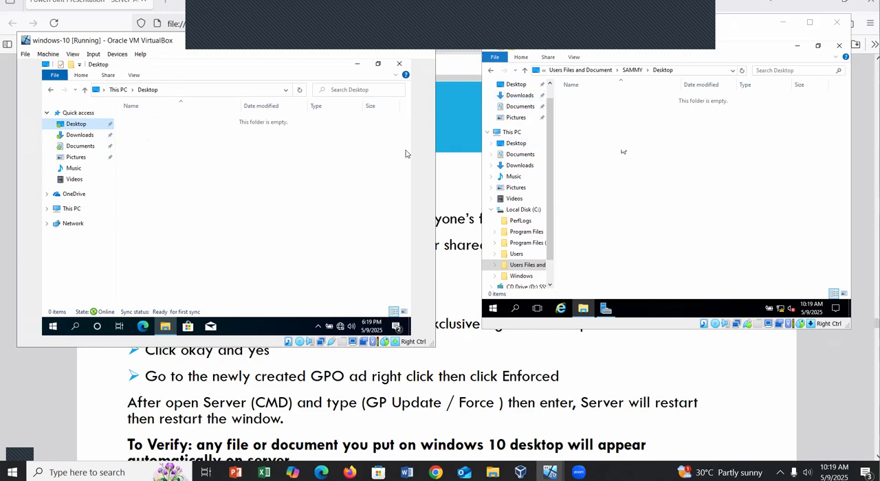
right_click(211, 131)
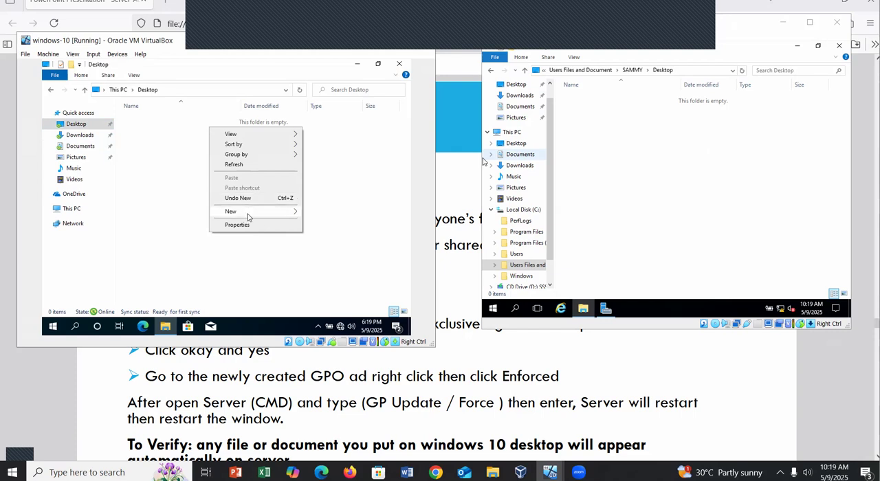
mouse_move(249, 216)
left_click(183, 214)
key("Return")
left_click(183, 216)
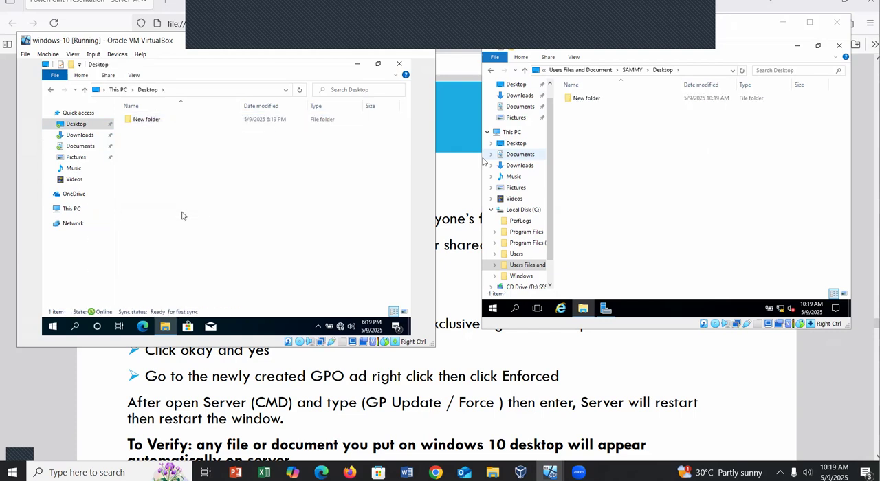
On the server, create New folder (2) inside the domain user's redirected Desktop folder.
left_click(588, 126)
right_click(589, 126)
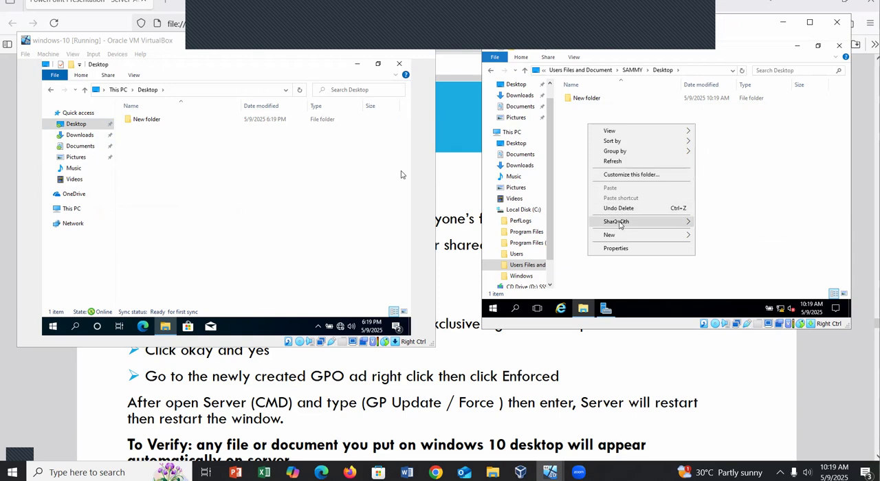
mouse_move(621, 234)
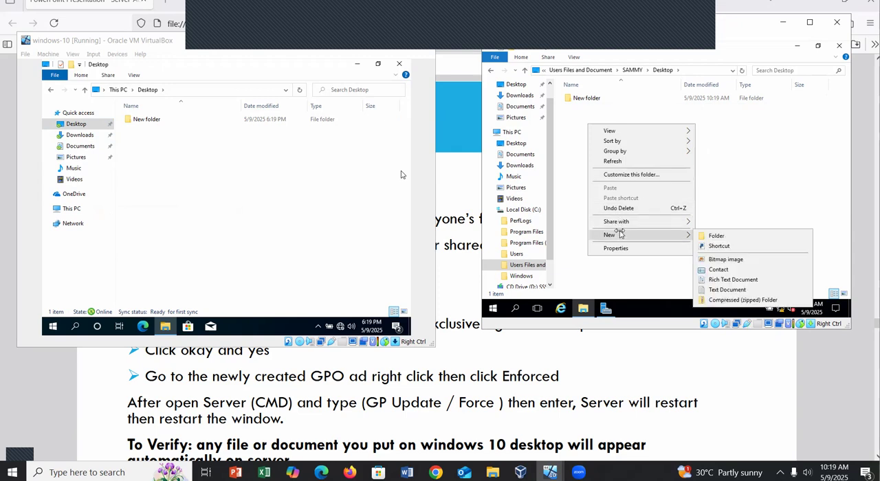
left_click(715, 235)
left_click(692, 197)
left_click(692, 197)
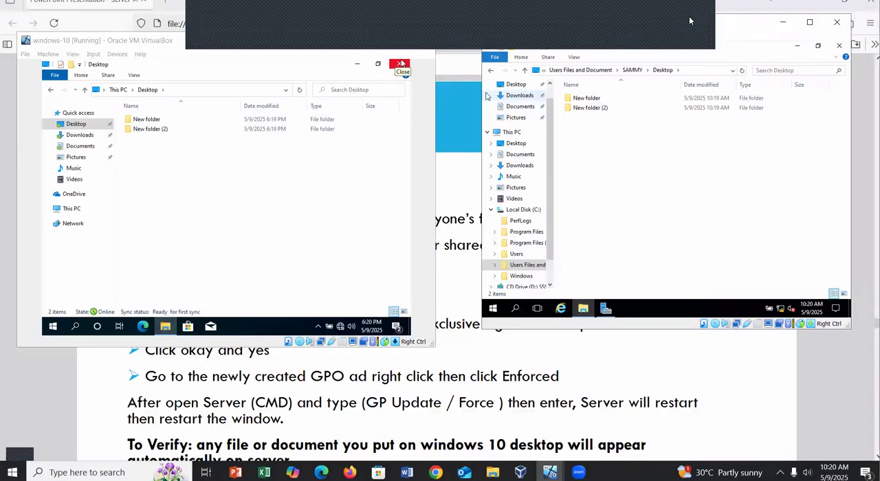
left_click(782, 67)
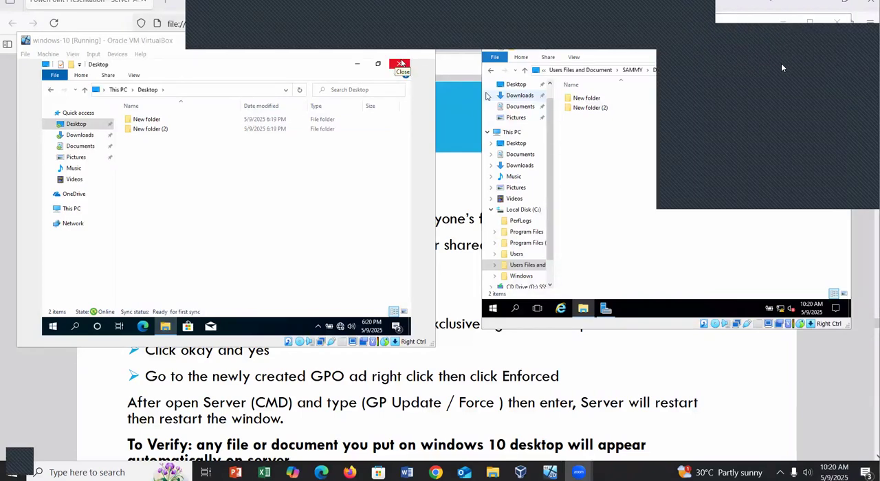